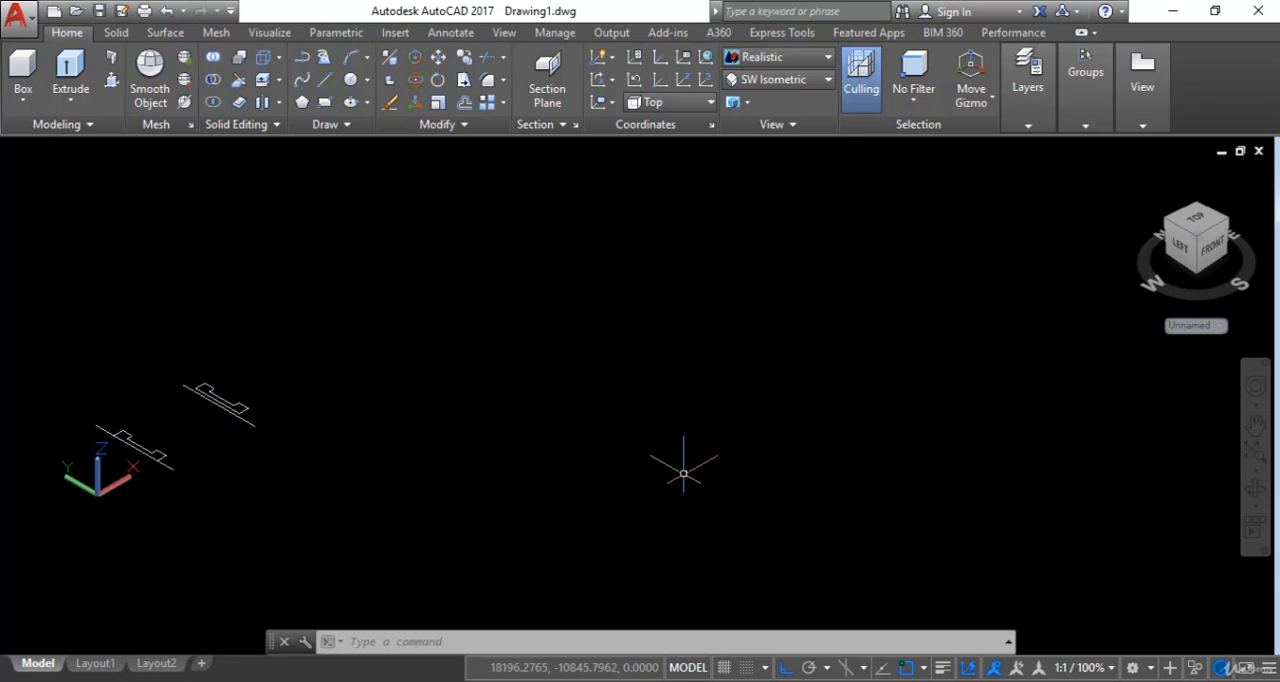
- Draw a circle with a radius of about 4177 units in the empty area beside the existing profiles
left_click(71, 104)
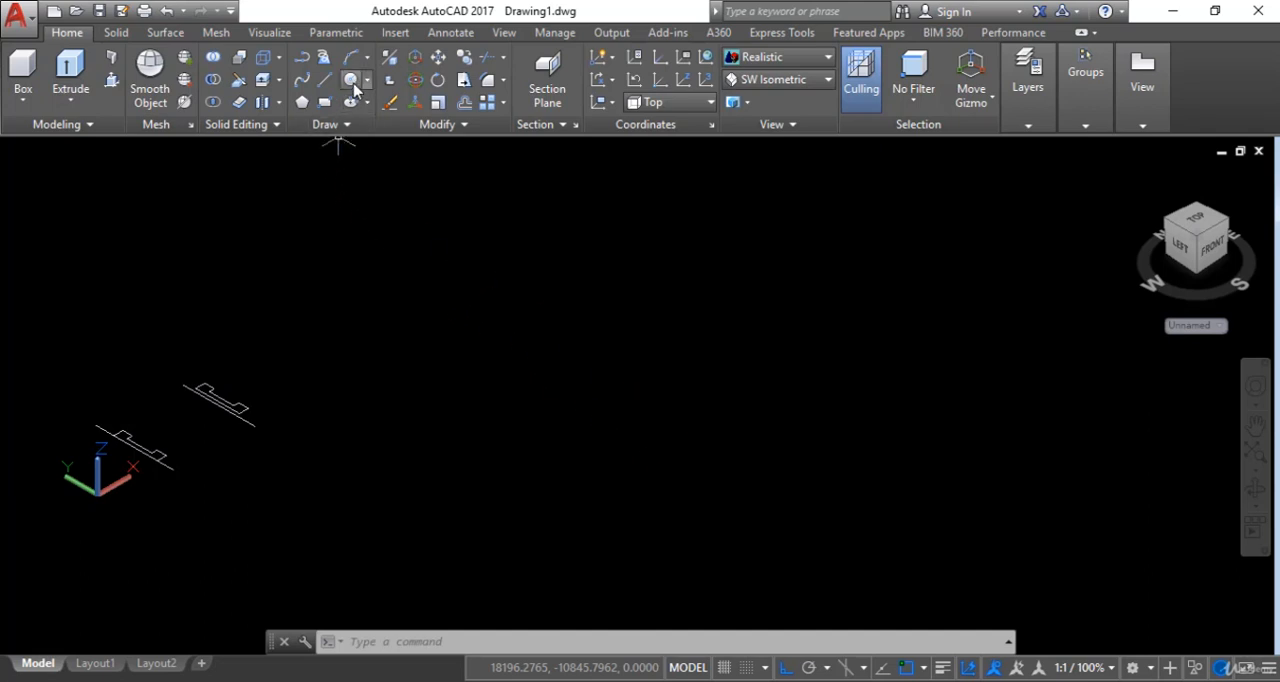
left_click(352, 84)
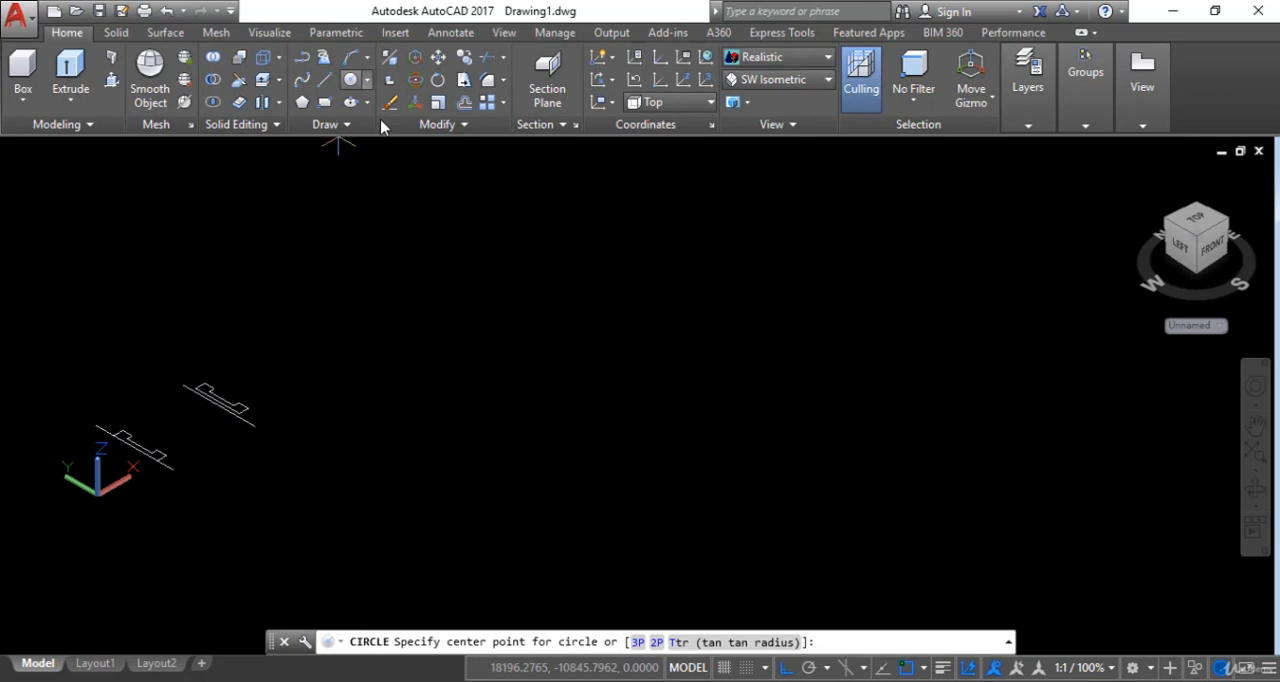
left_click(602, 397)
left_click(653, 475)
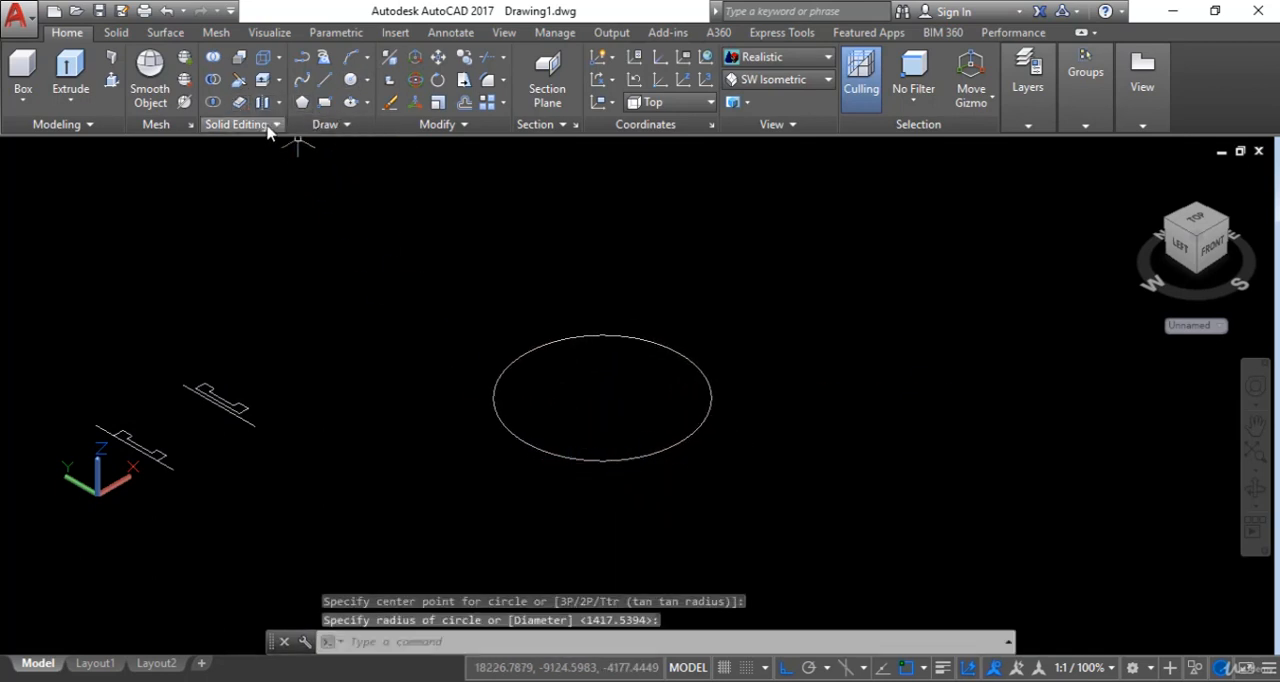
- Draw a smaller concentric circle with a radius of about 2023 units inside the first circle
key("Return")
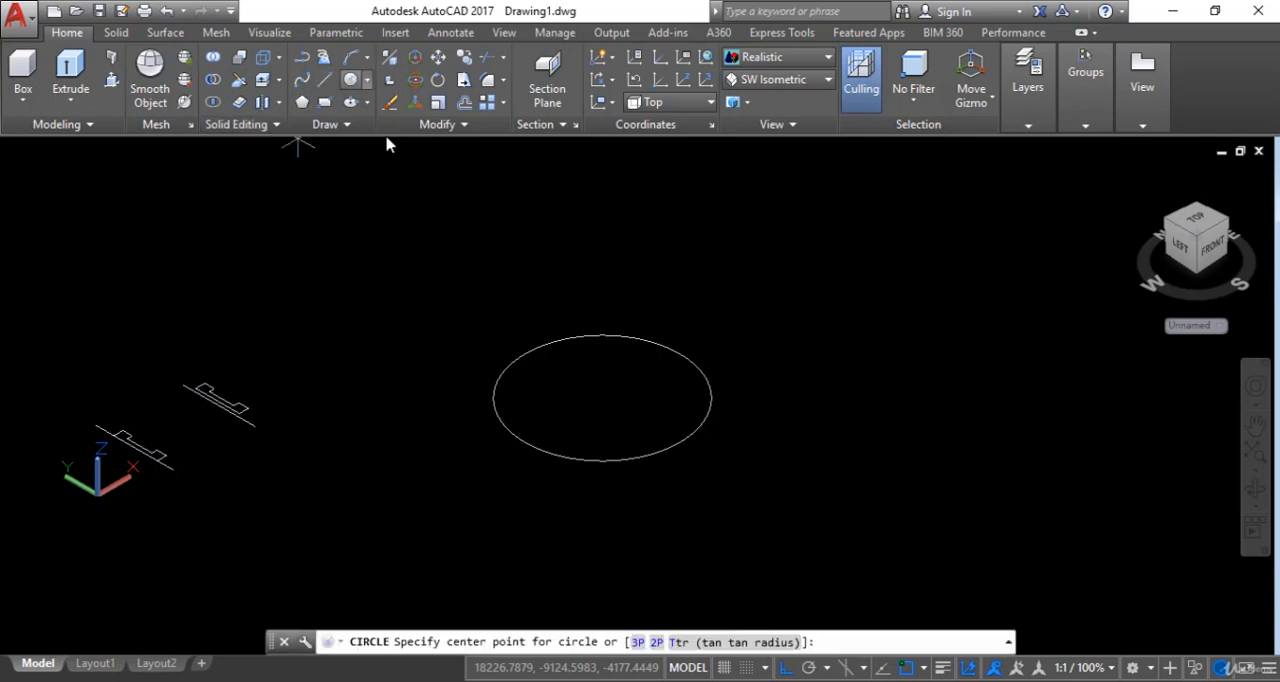
left_click(601, 398)
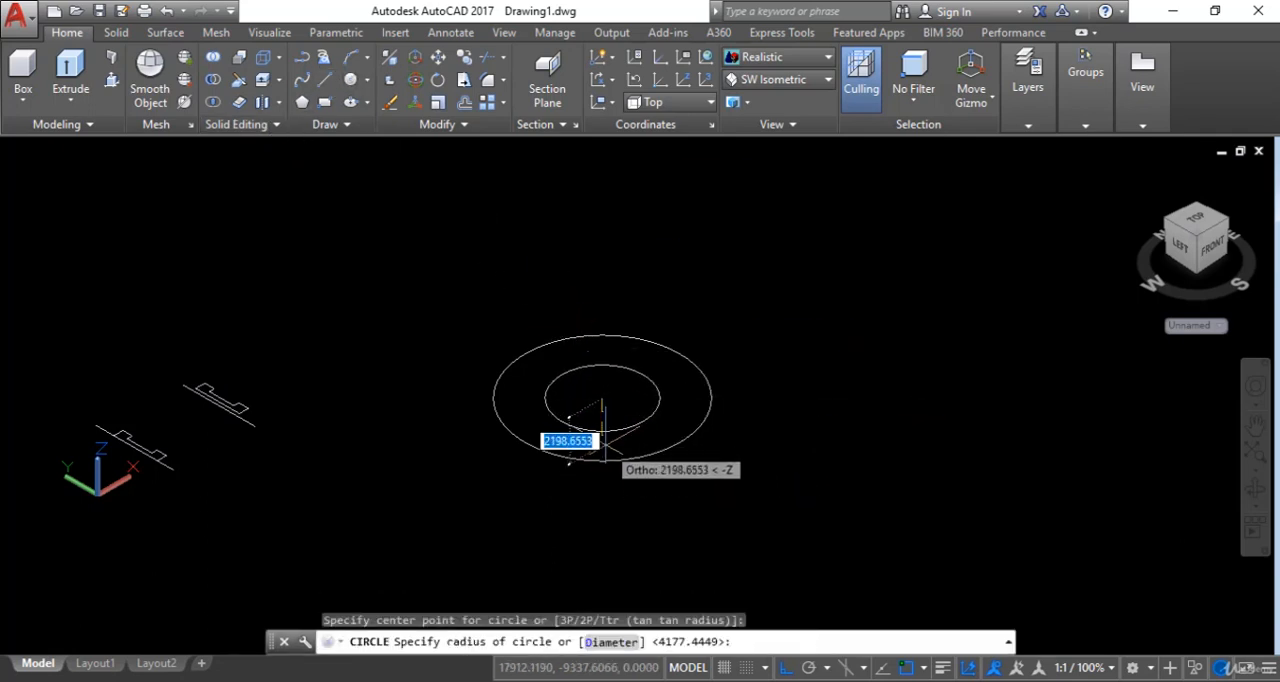
key("Return")
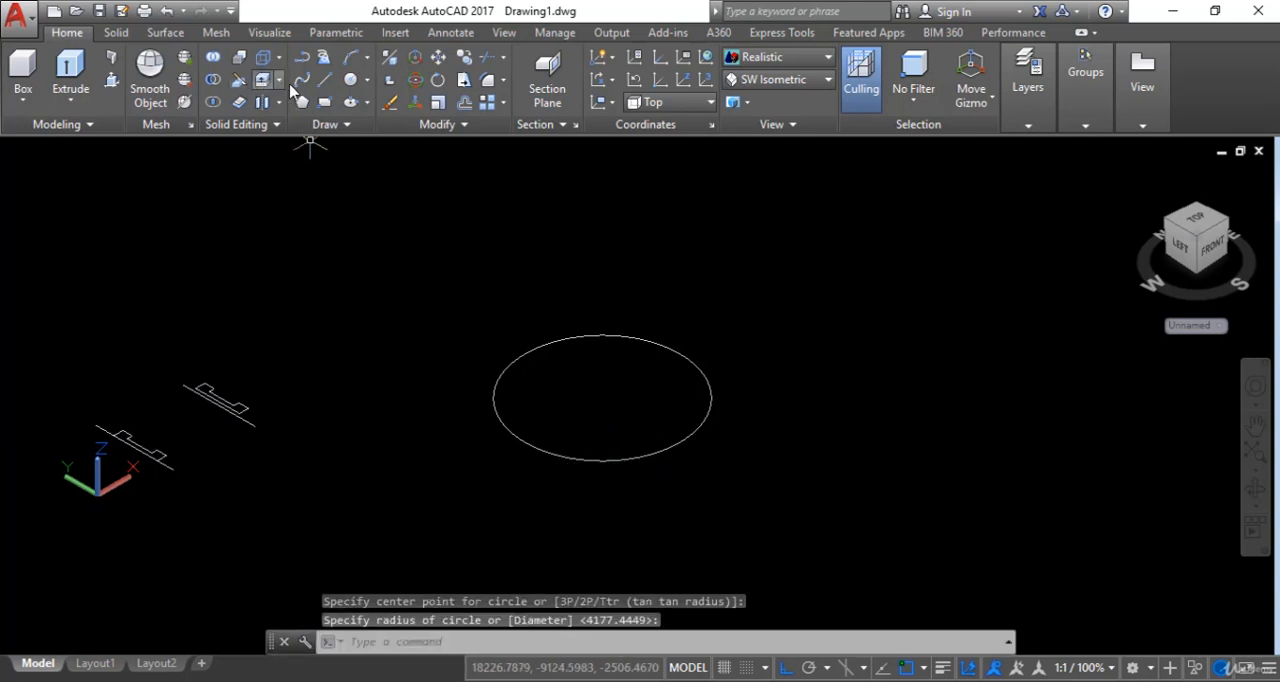
key("Return")
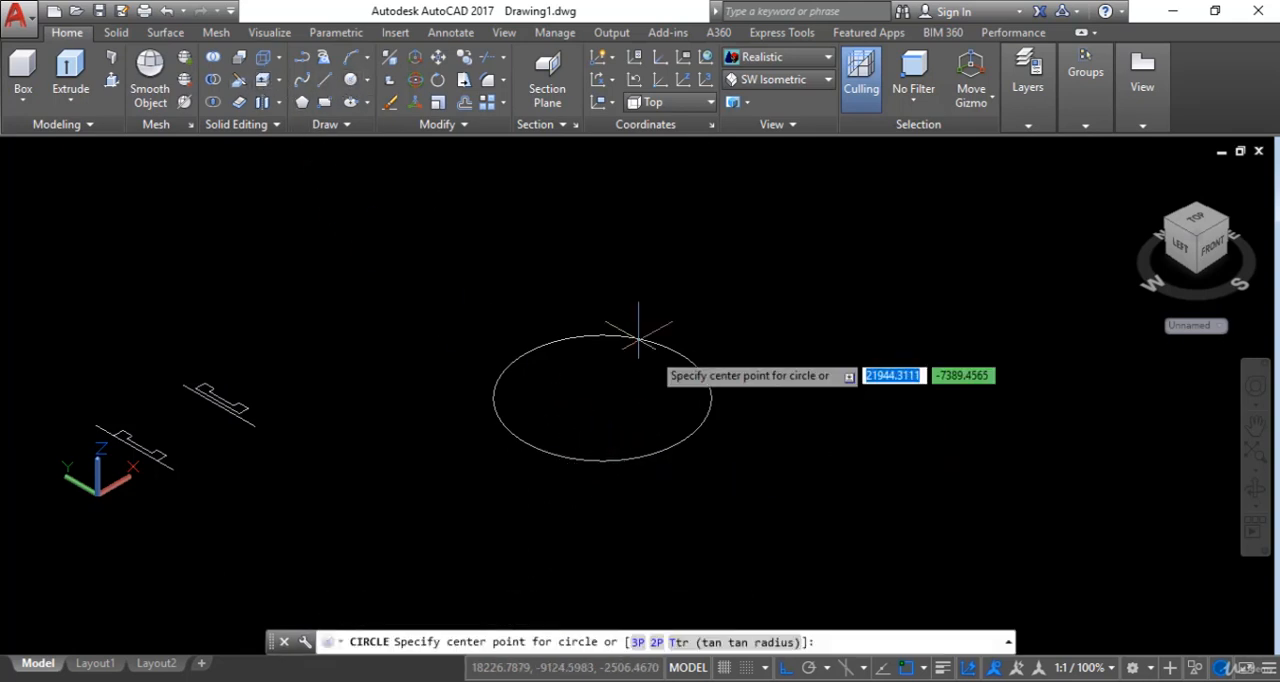
left_click(601, 400)
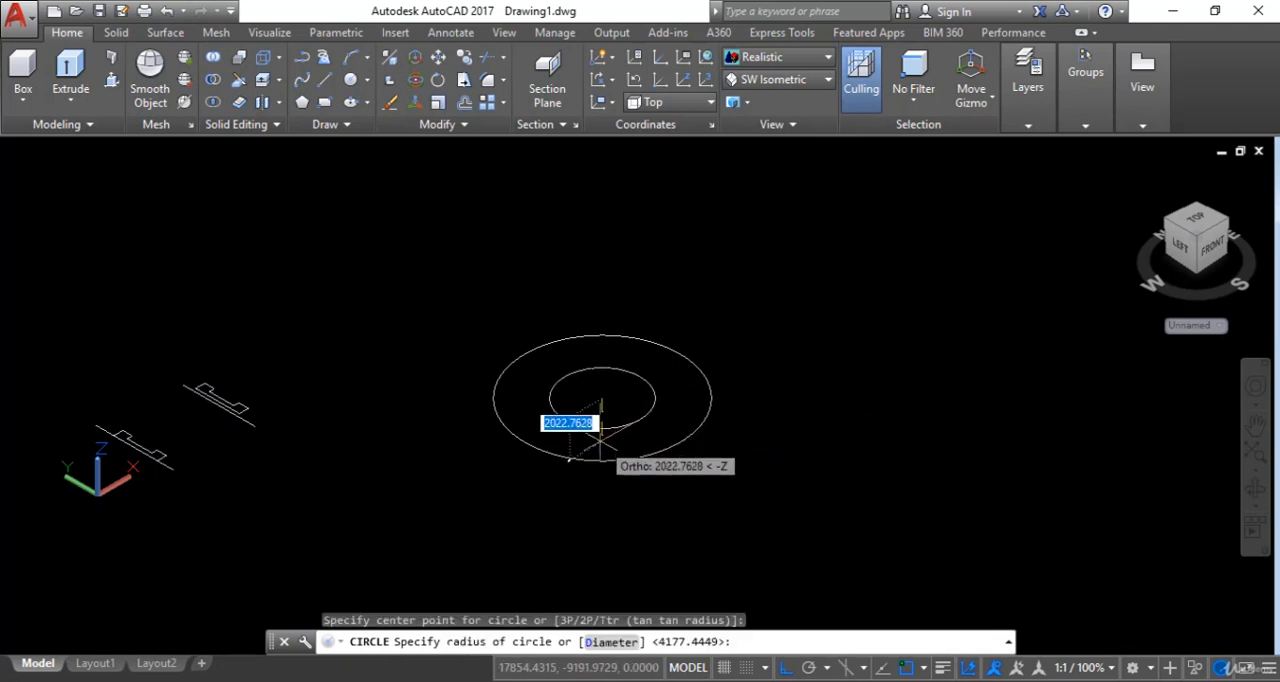
left_click(600, 433)
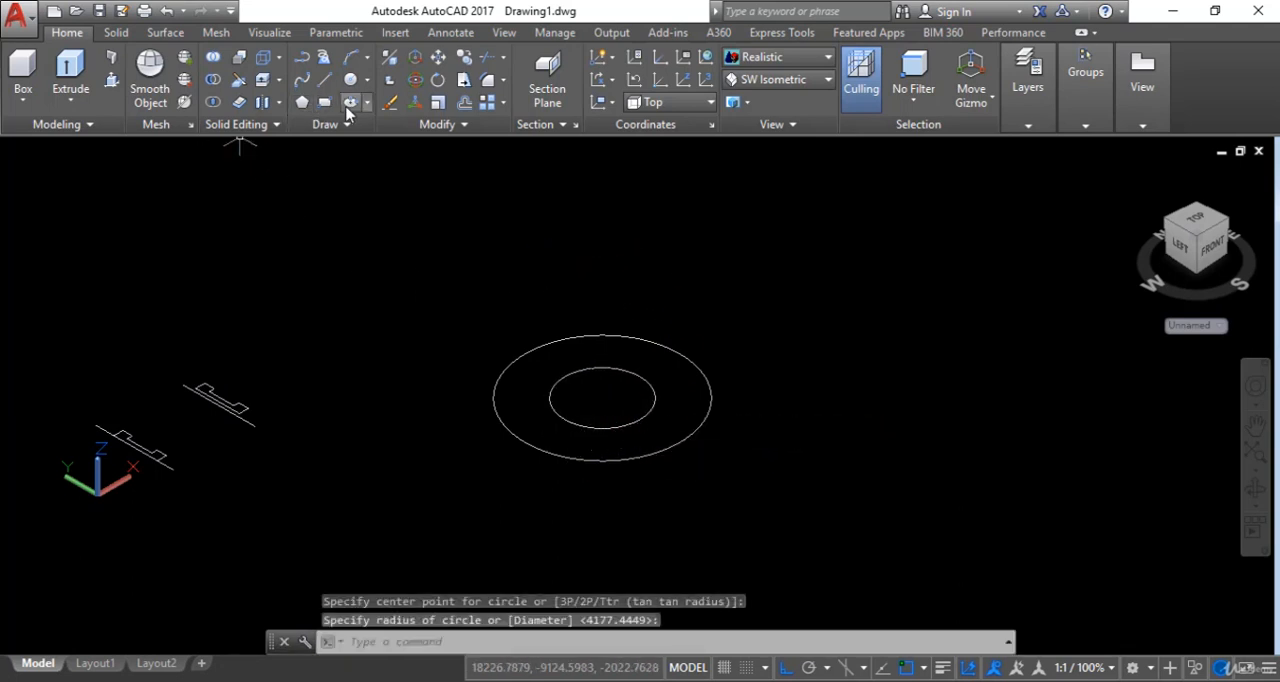
- Draw a rectangle over the two circles and widen it by stretching its near long edge outward
left_click(325, 103)
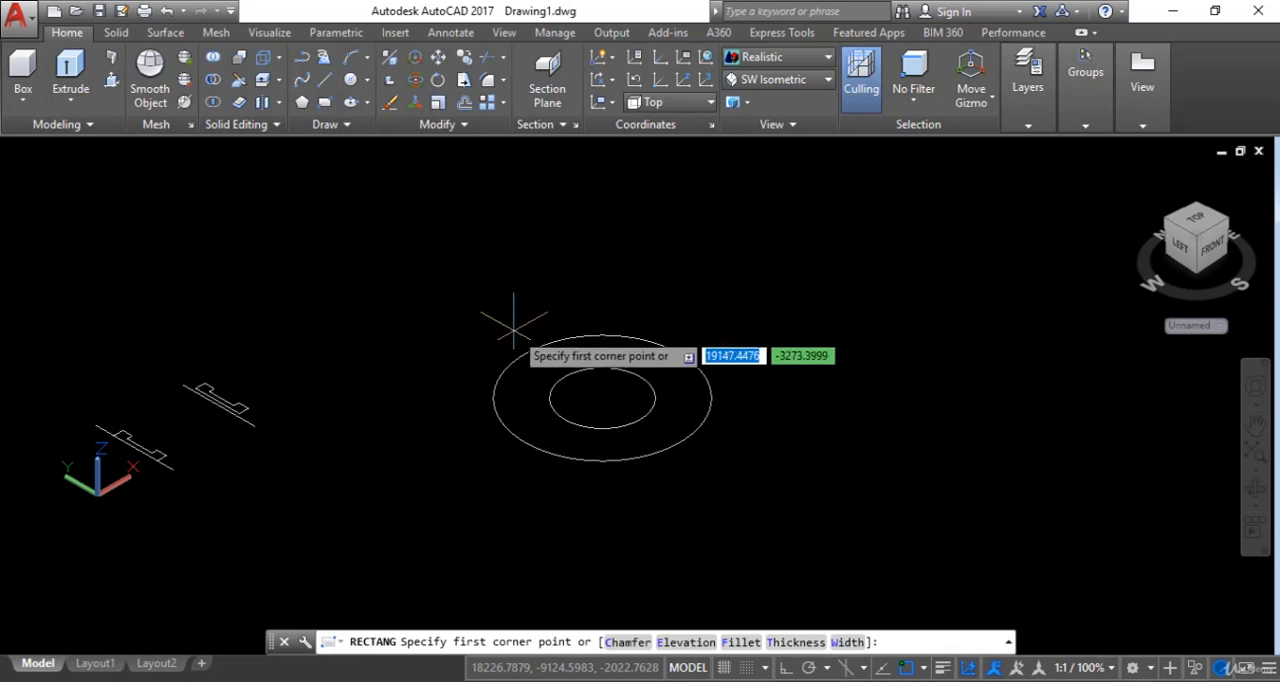
left_click(463, 337)
left_click(756, 418)
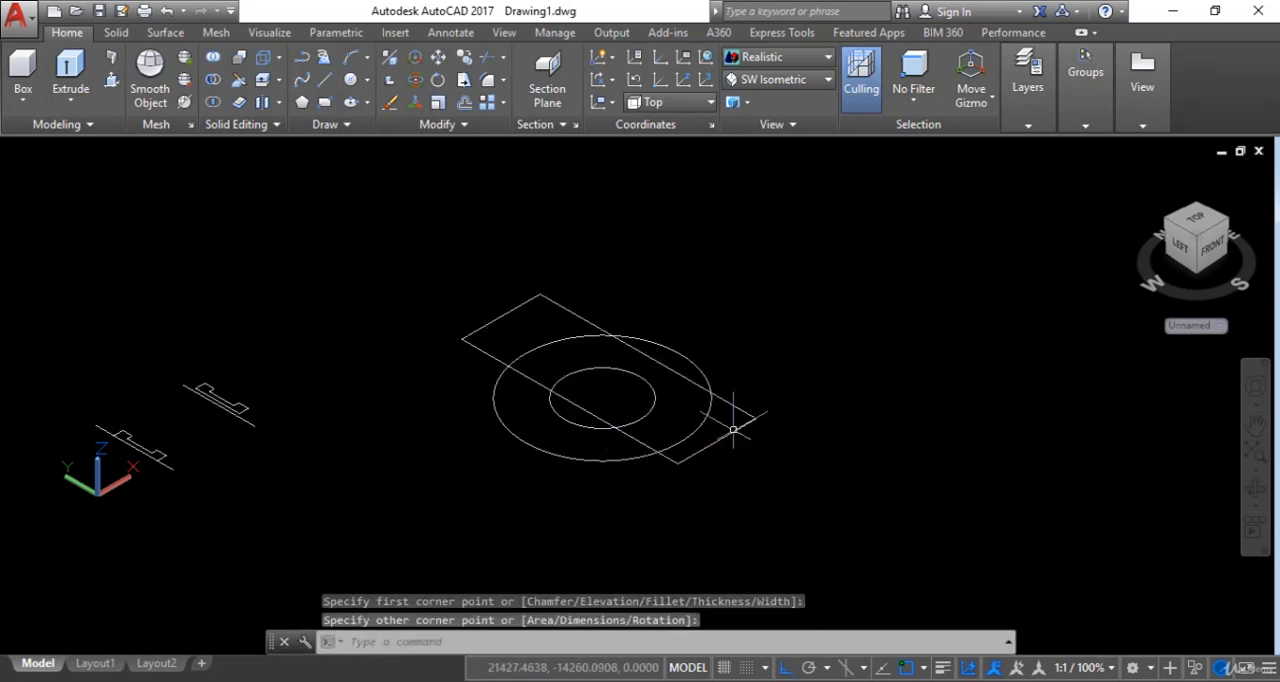
left_click(619, 428)
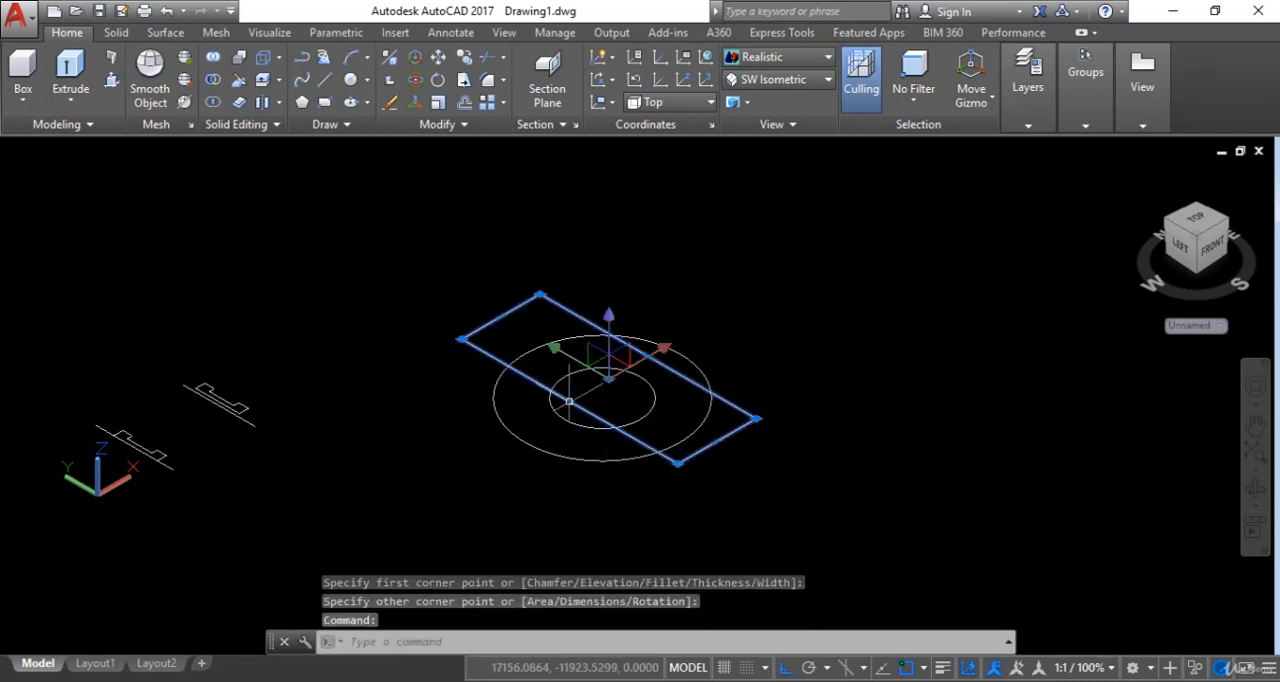
left_click(569, 401)
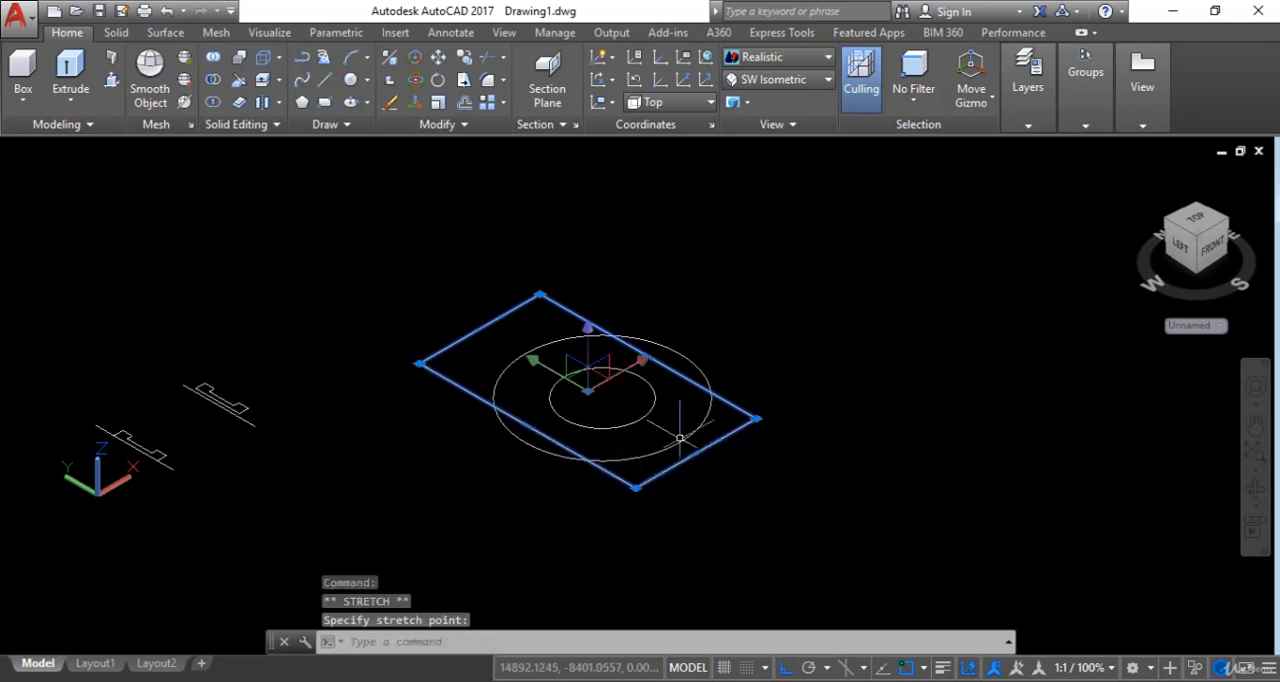
key("Escape")
key("Escape")
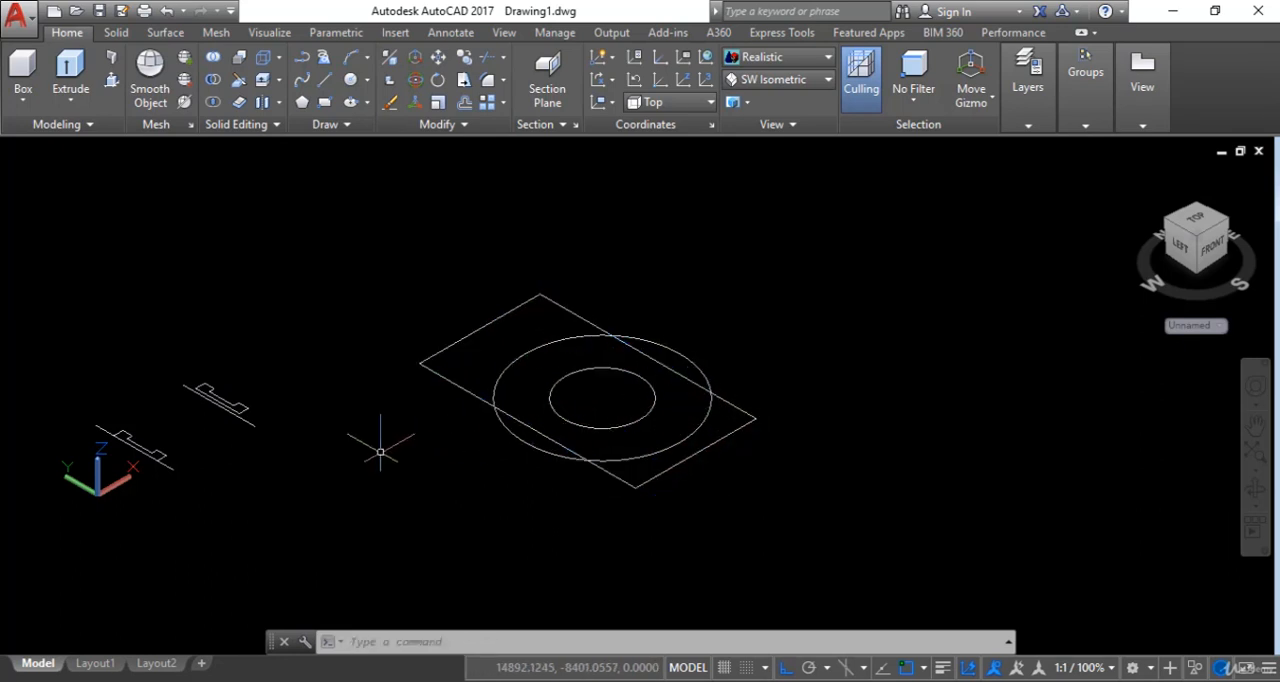
- Move the rectangle straight up from the circles' centre by about 15500 units along Z
left_click(685, 374)
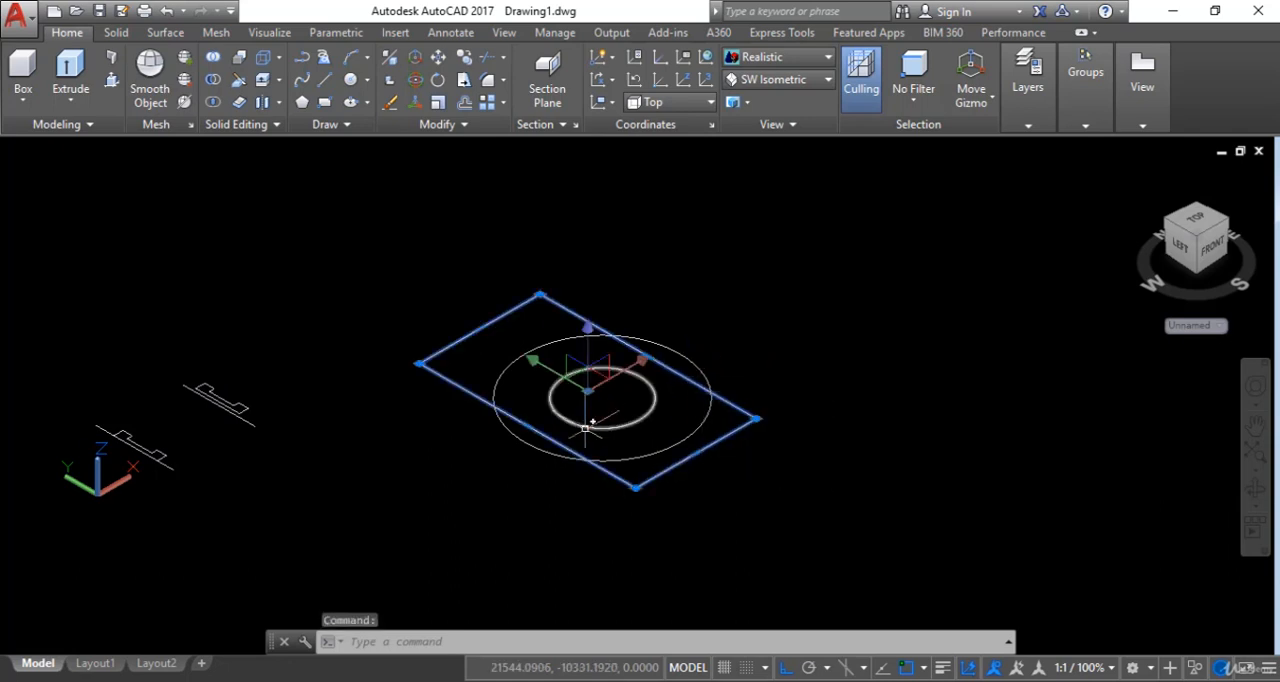
key("Return")
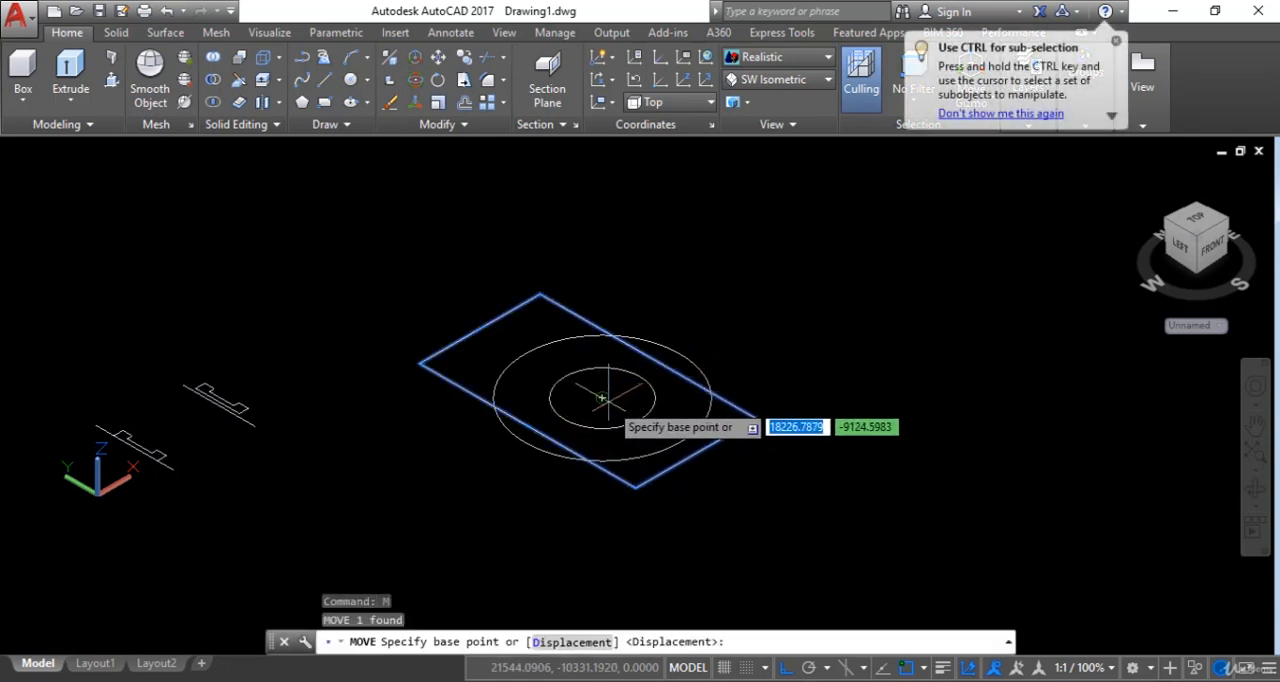
left_click(622, 386)
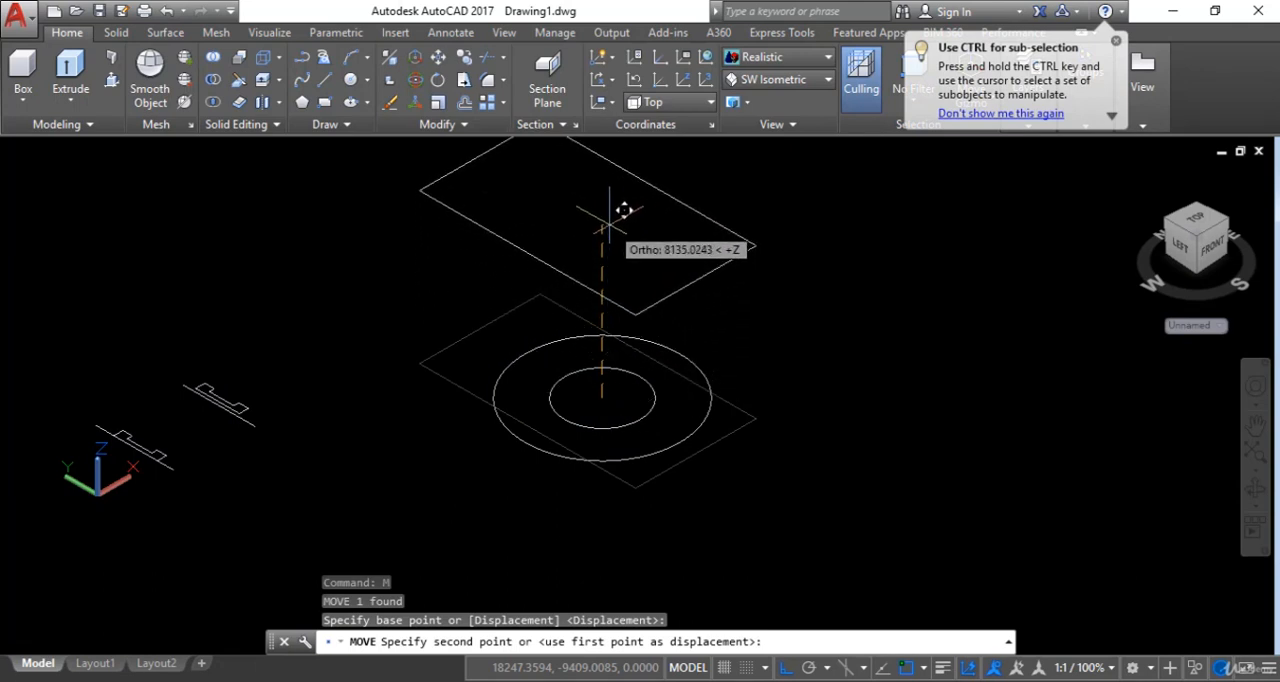
scroll(615, 390, "down", 4)
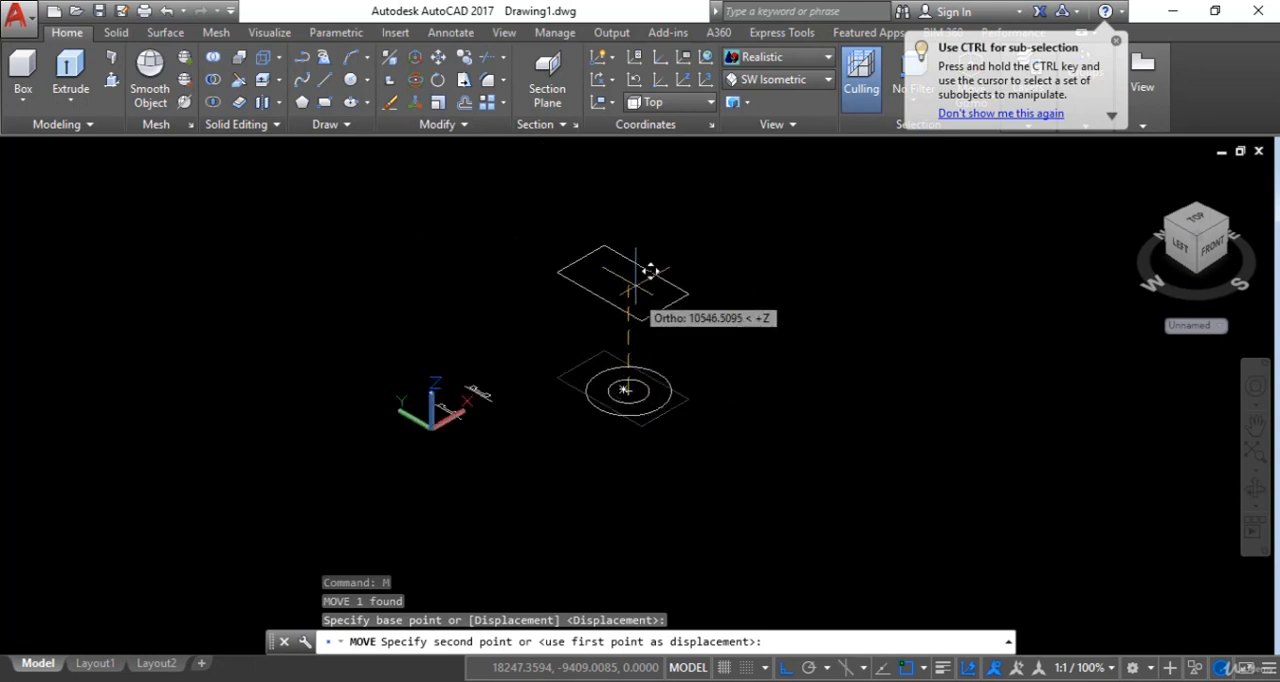
left_click(651, 247)
scroll(654, 400, "up", 2)
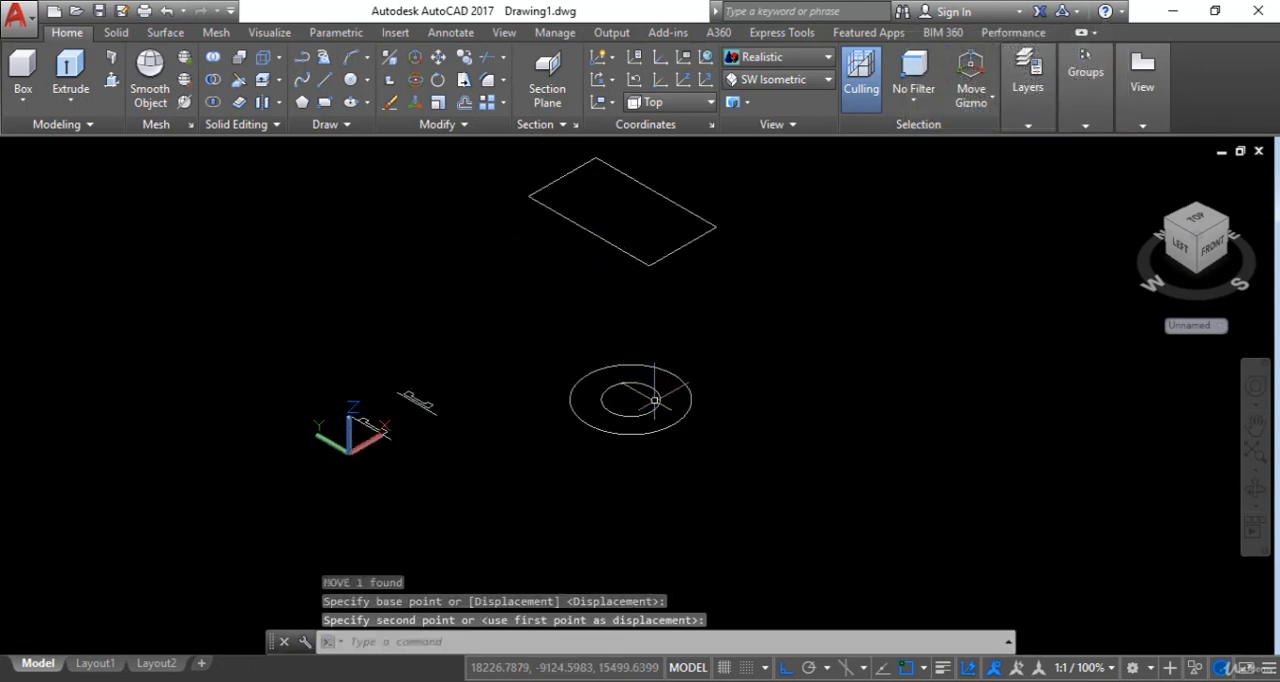
- Move the small circle straight up from its centre by about 8396 units, between the large circle and the rectangle
left_click(655, 401)
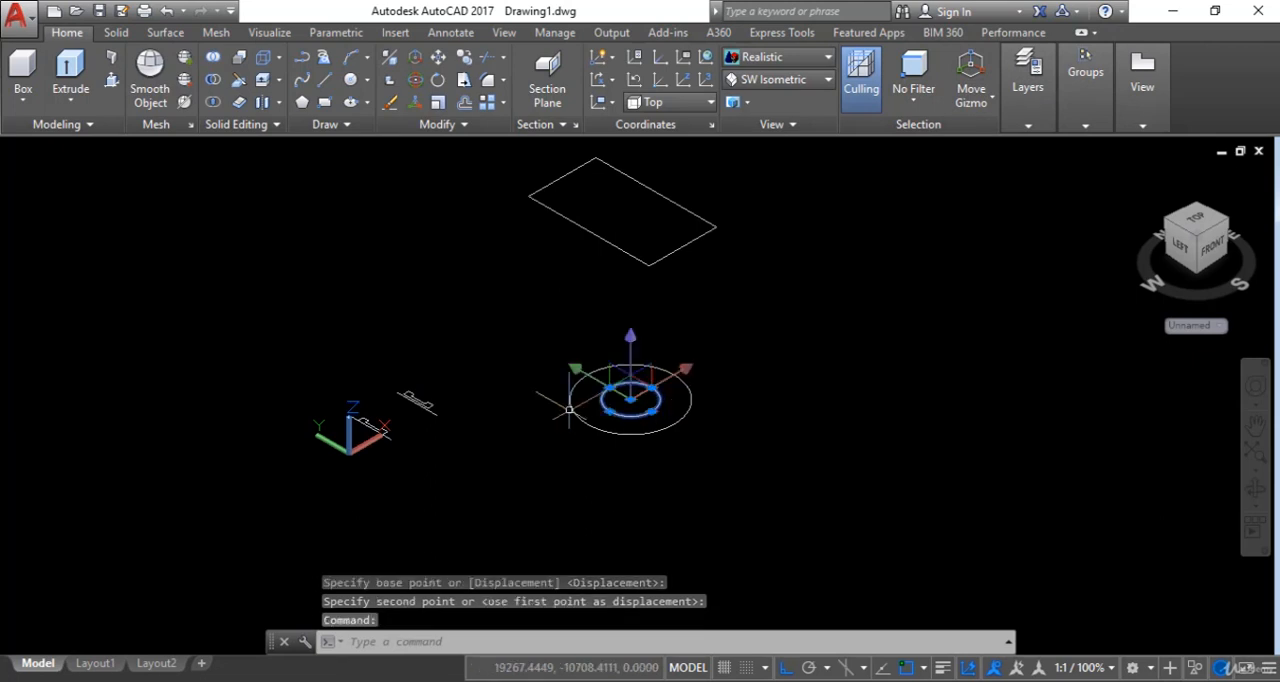
type("m")
key("Return")
left_click(631, 399)
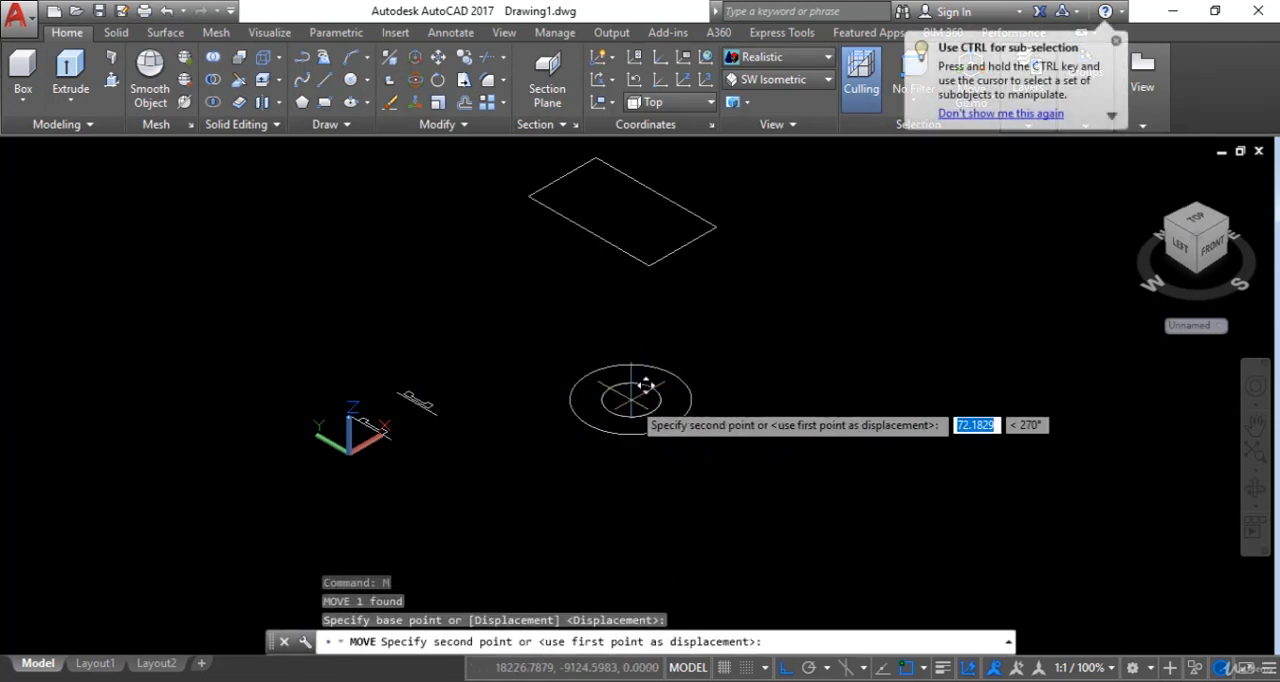
left_click(632, 298)
key("Escape")
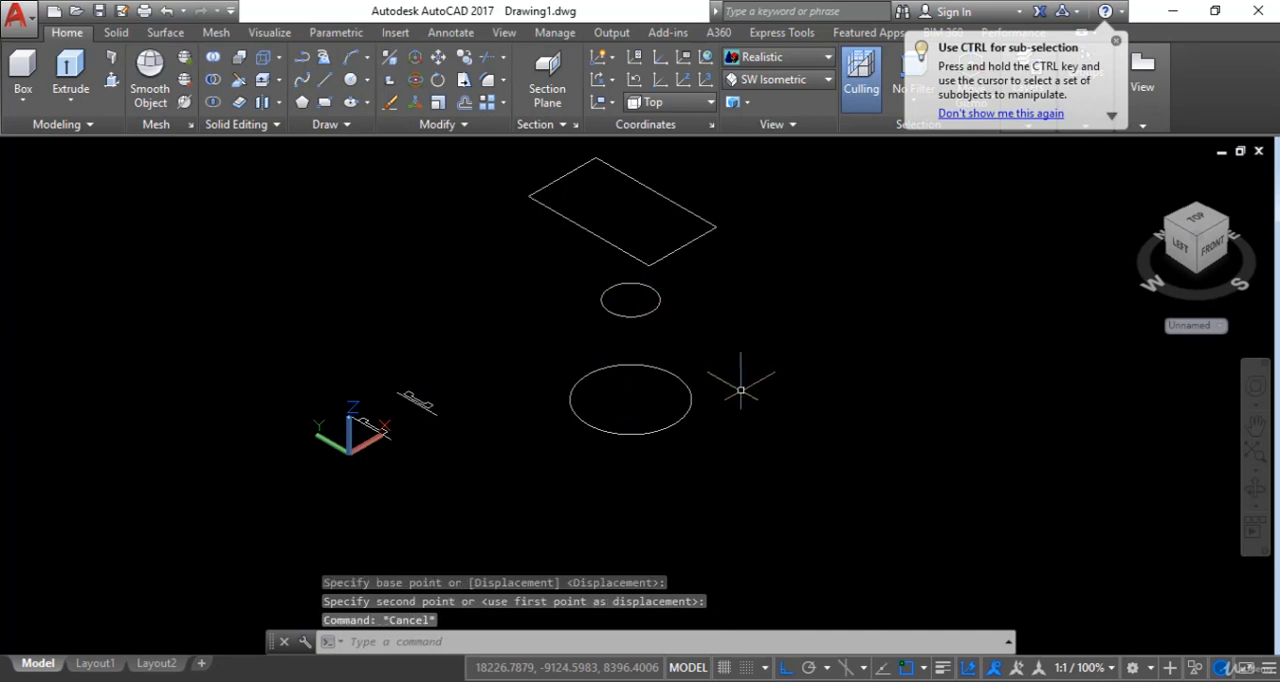
- Try a solid loft through the large circle, the small circle and the rectangle, in that order
middle_click_drag(740, 390, 708, 440)
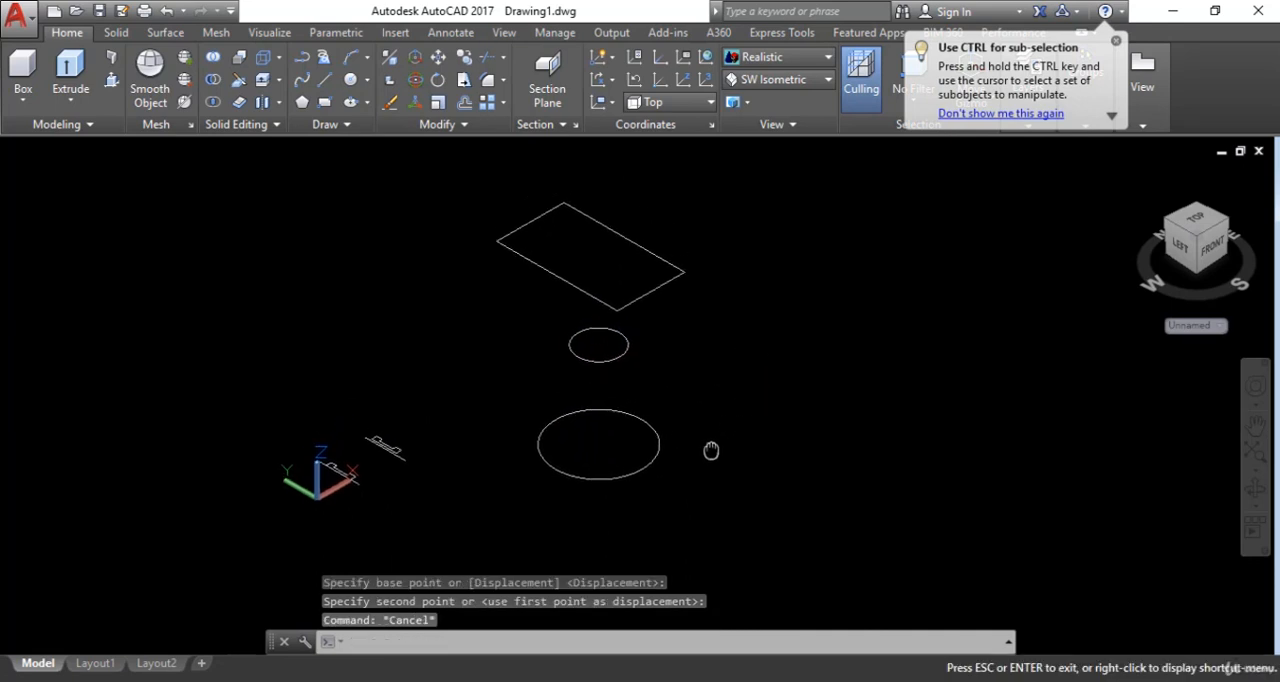
left_click(73, 101)
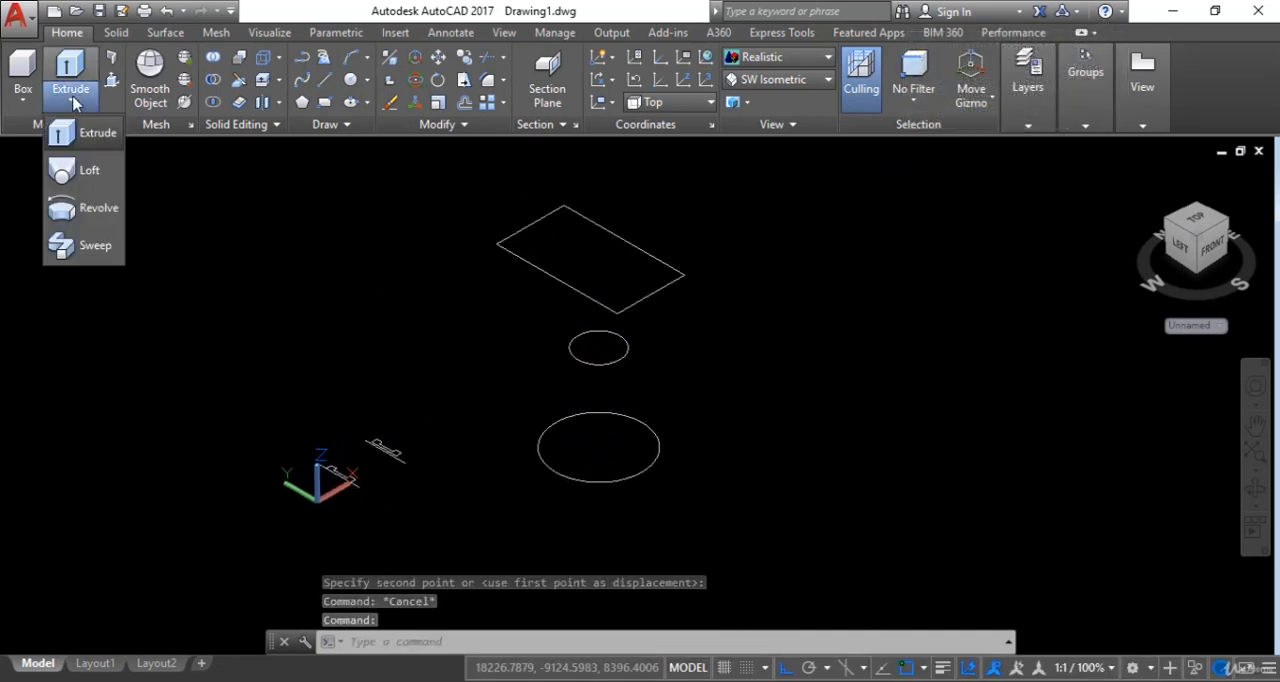
left_click(90, 172)
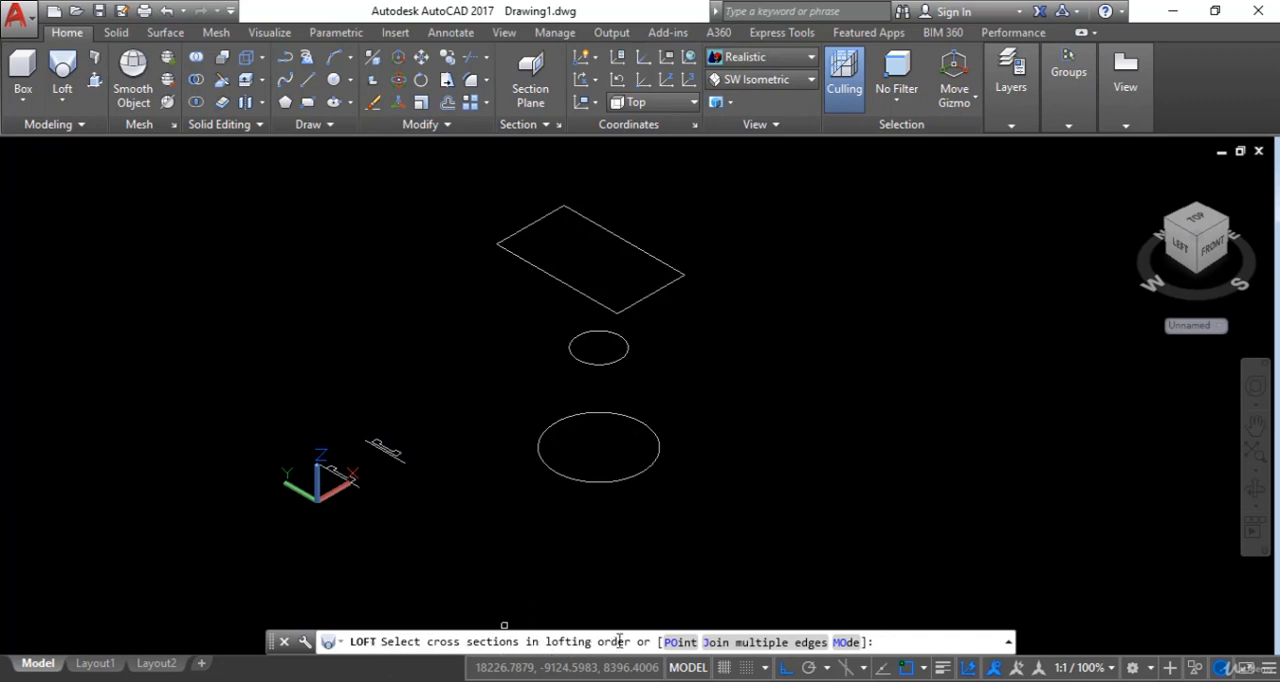
left_click(587, 481)
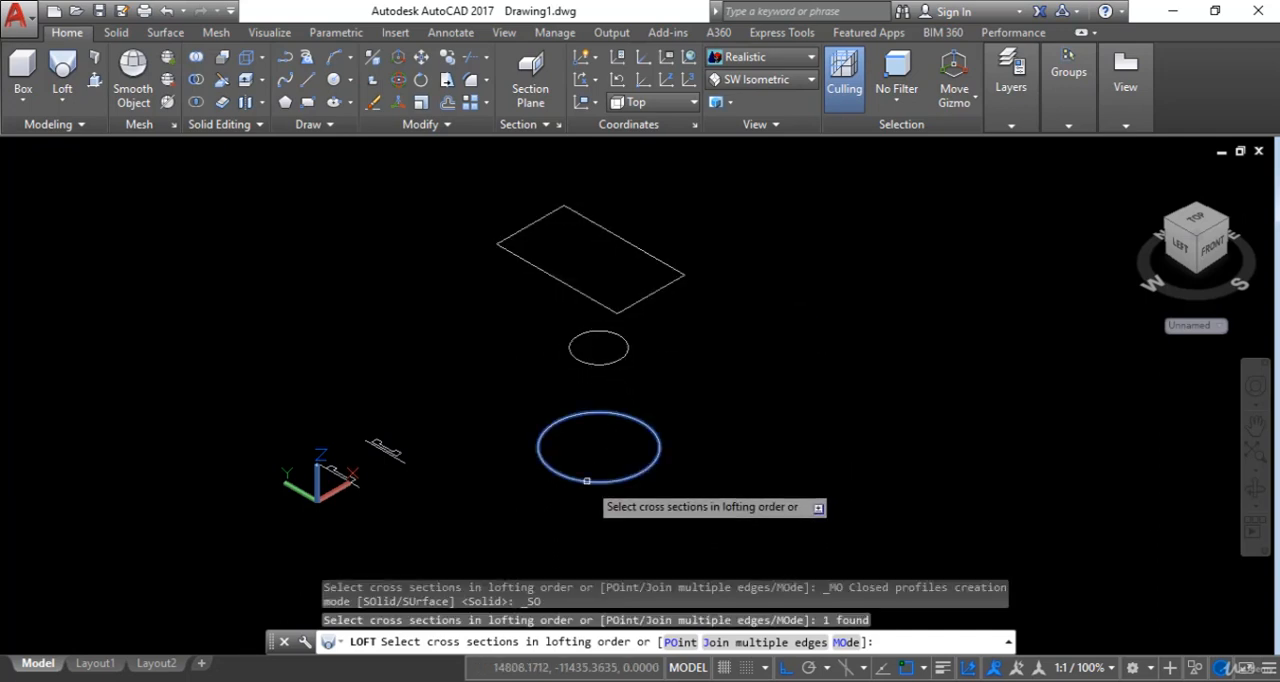
left_click(598, 361)
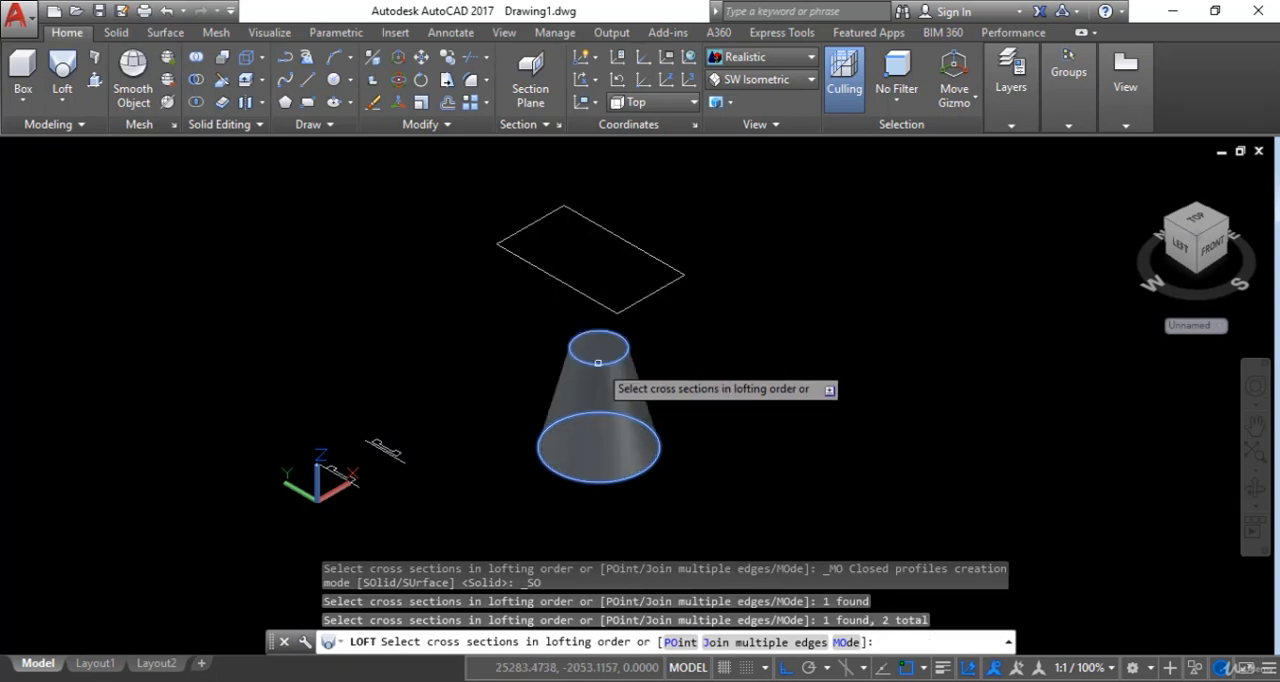
left_click(591, 300)
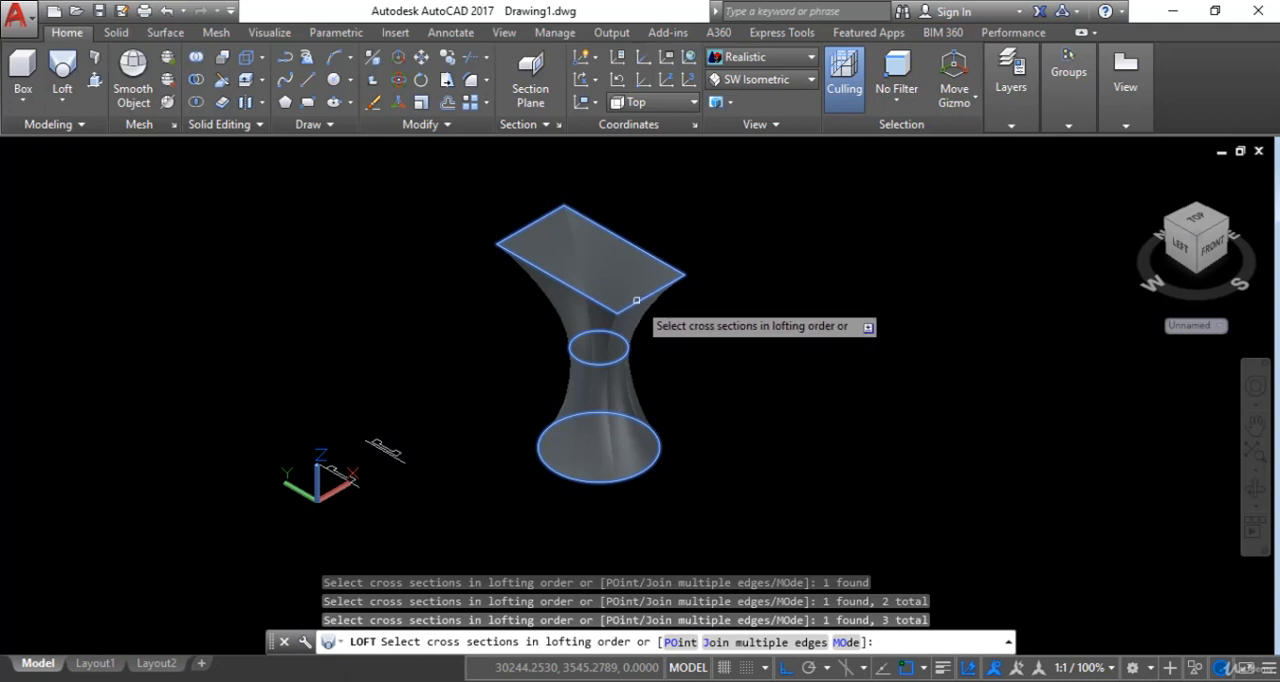
key("Return")
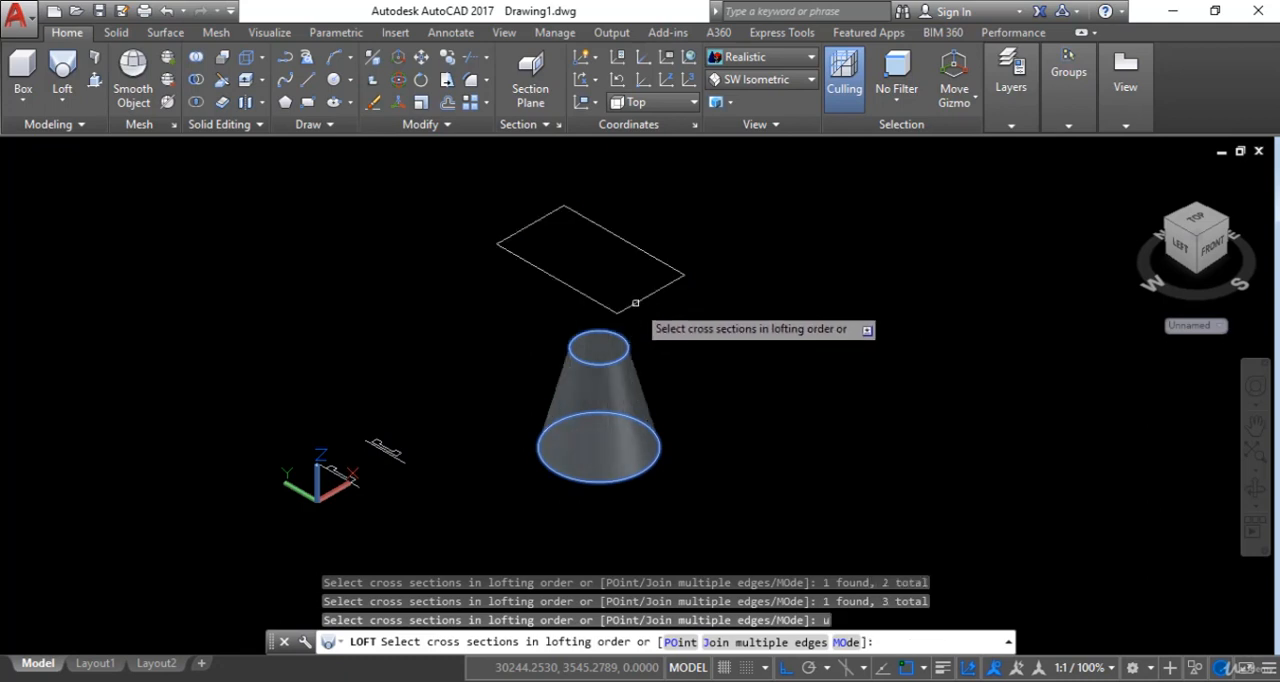
key("Return")
key("Escape")
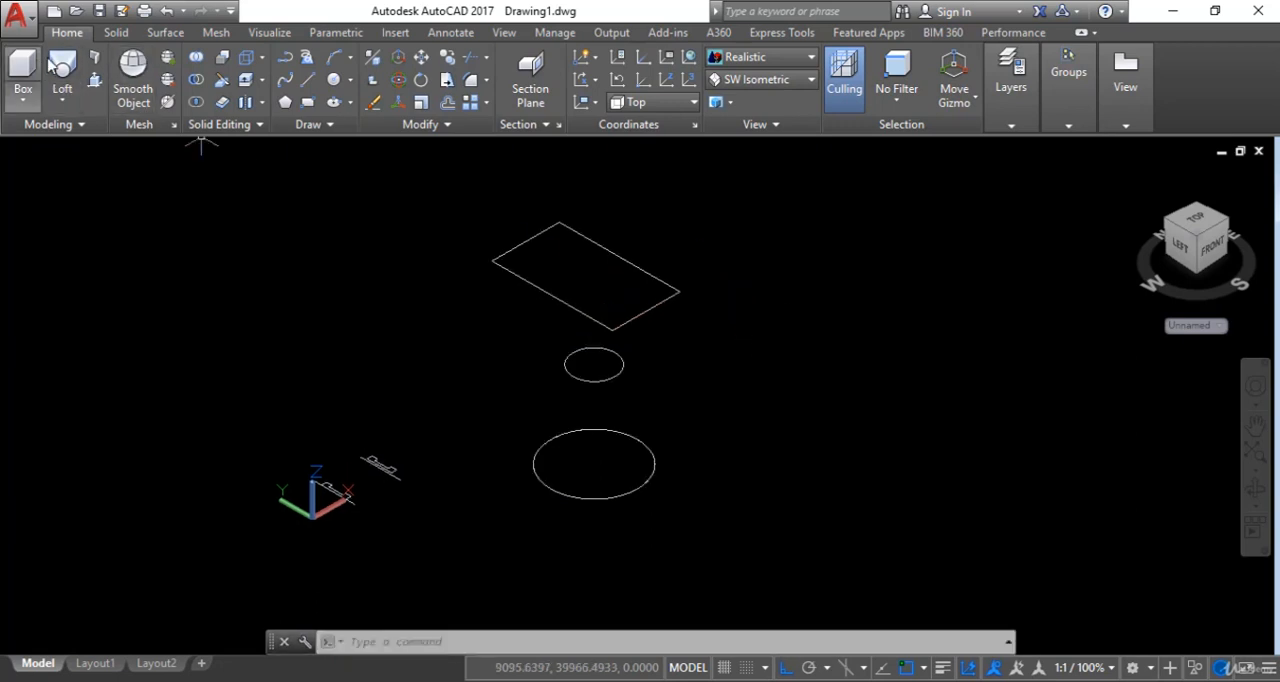
- Try a solid loft through the small circle, the rectangle and the large circle, in that order, and view it in 3D orbit
left_click(62, 70)
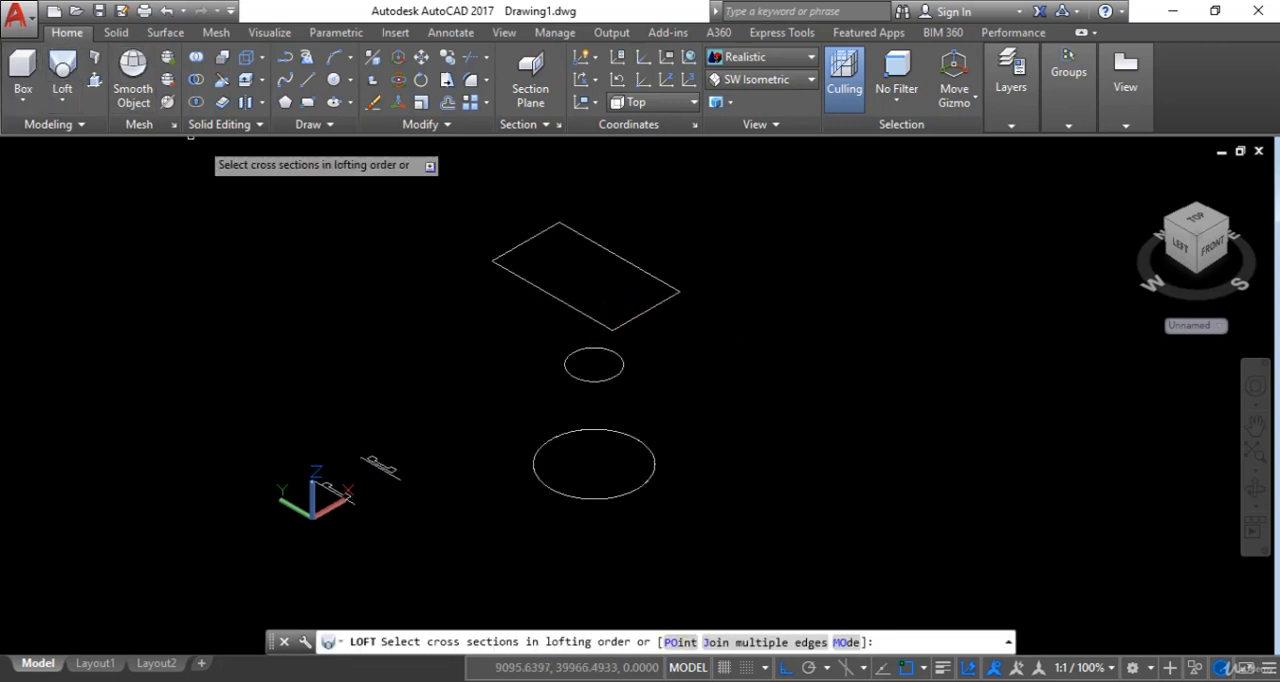
left_click(584, 380)
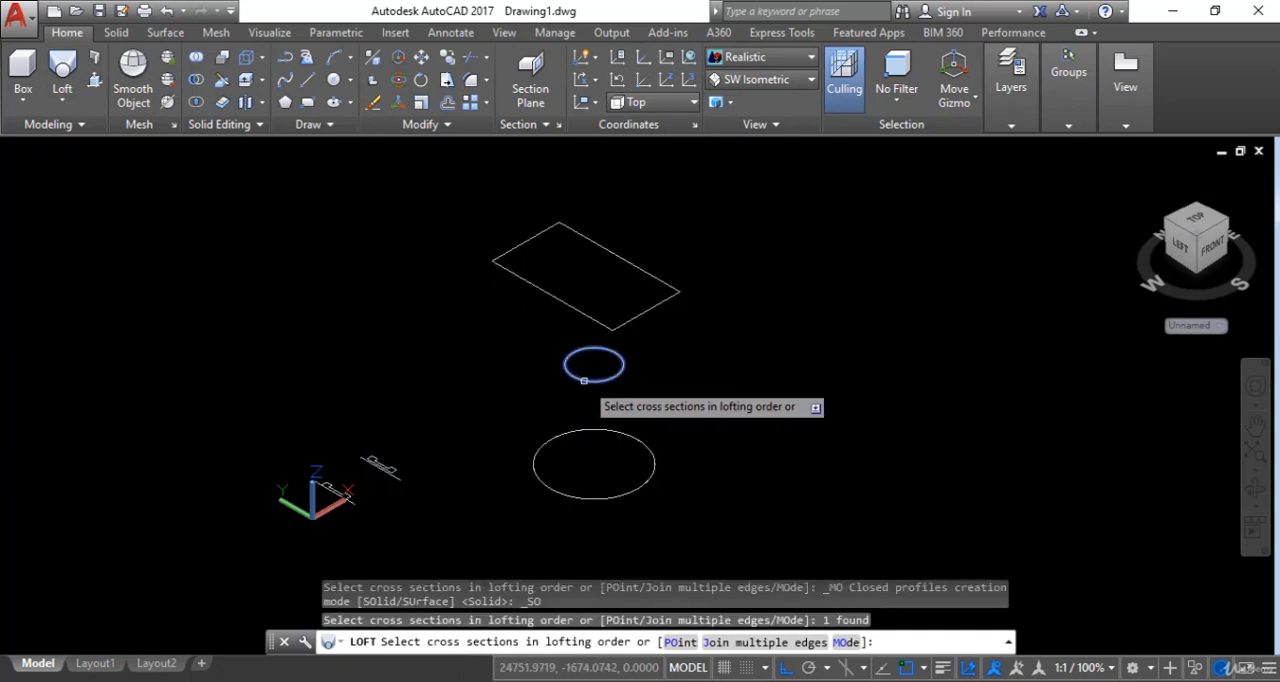
left_click(586, 313)
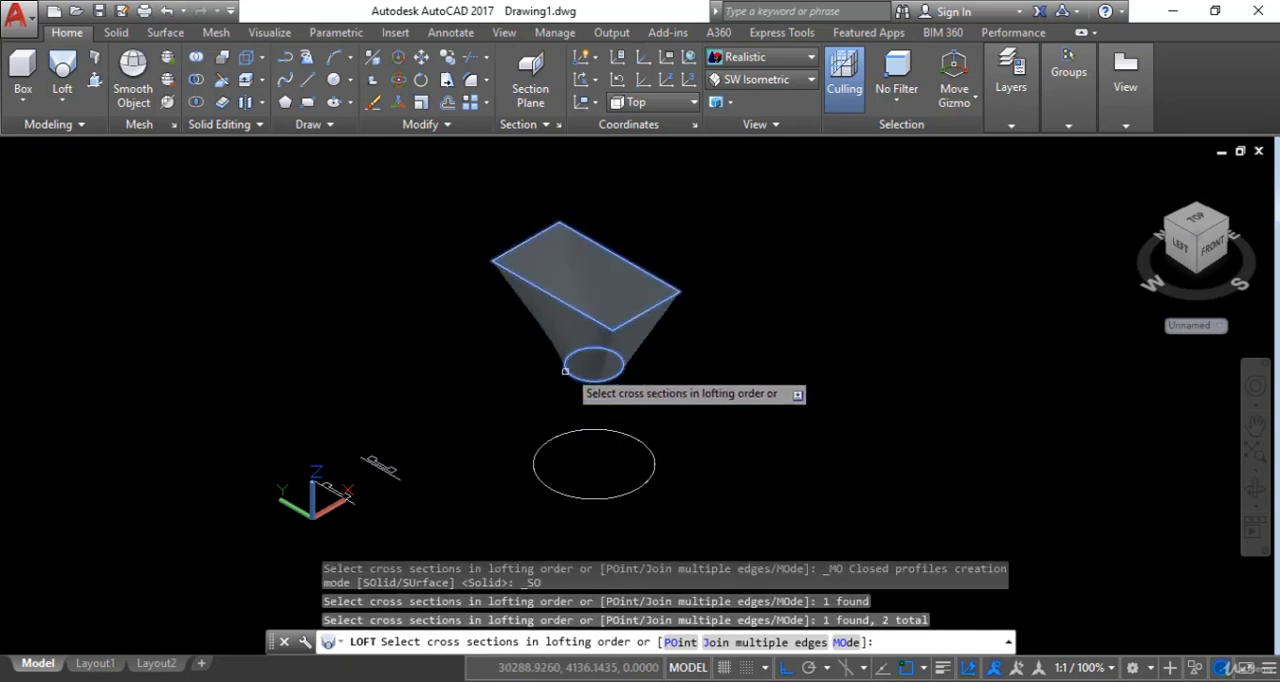
left_click(572, 494)
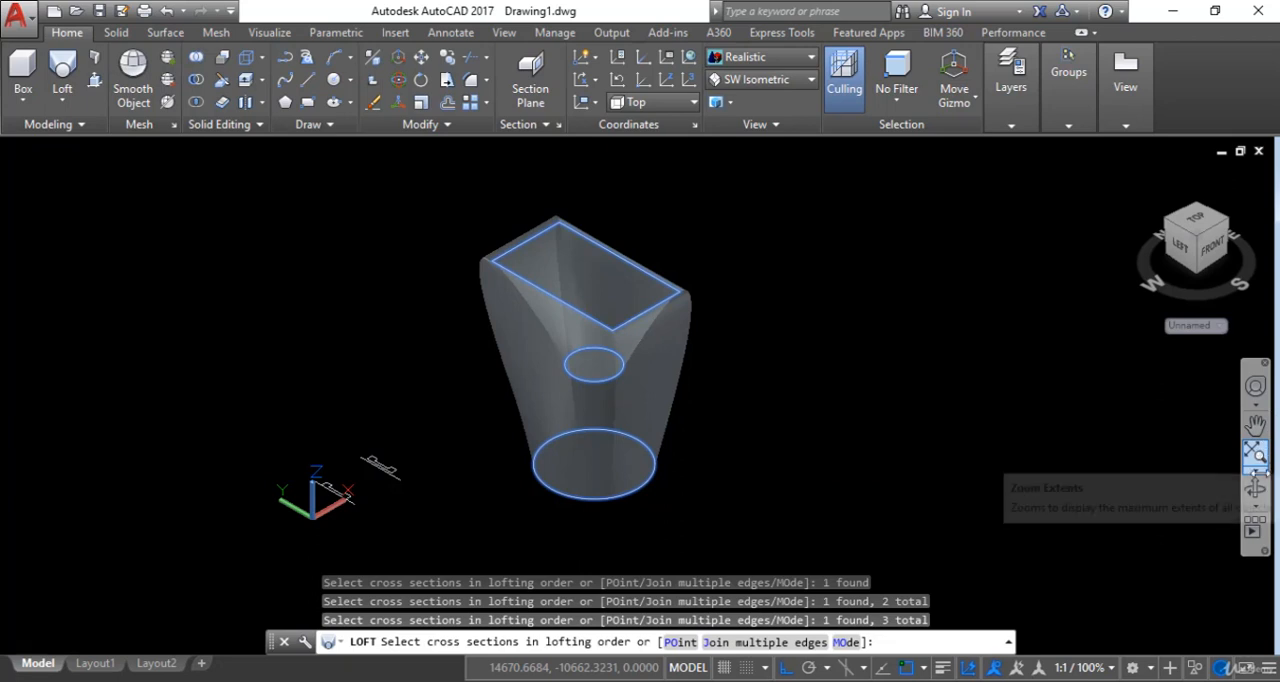
left_click(1253, 487)
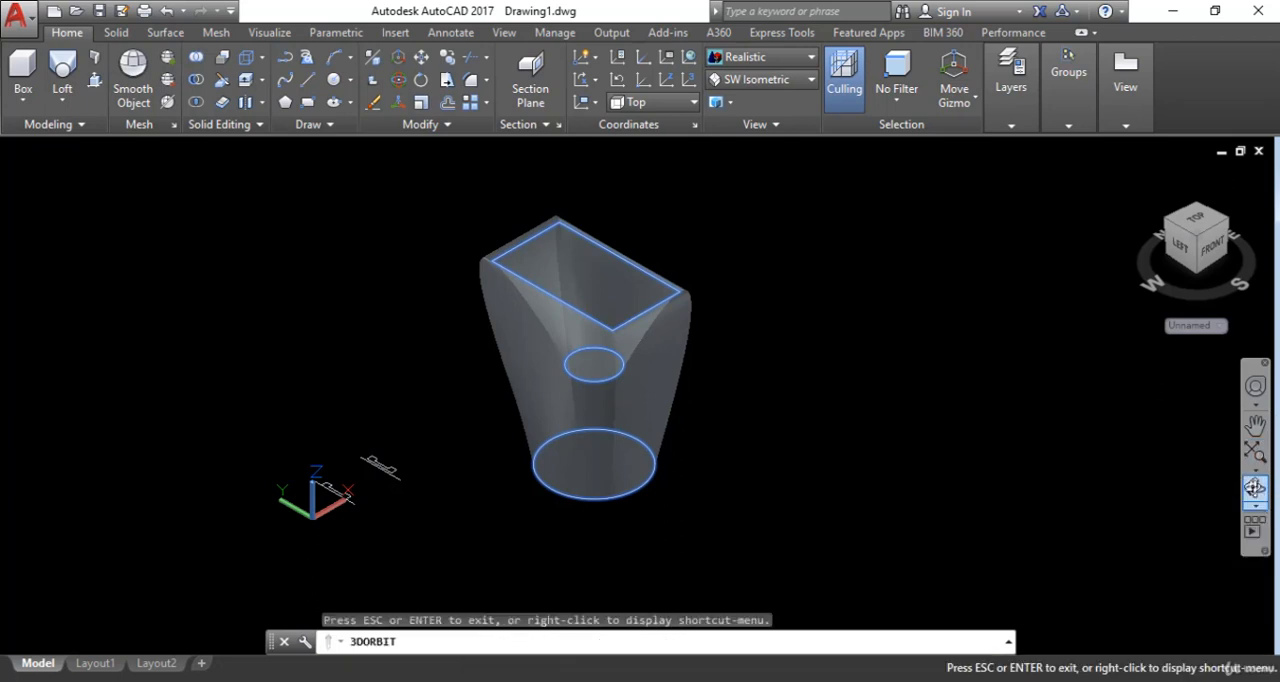
mouse_move(813, 425)
left_mouse_down()
mouse_move(782, 466)
mouse_move(634, 457)
mouse_move(551, 397)
mouse_move(451, 380)
mouse_move(330, 421)
mouse_move(491, 460)
mouse_move(729, 451)
mouse_move(796, 432)
left_mouse_up()
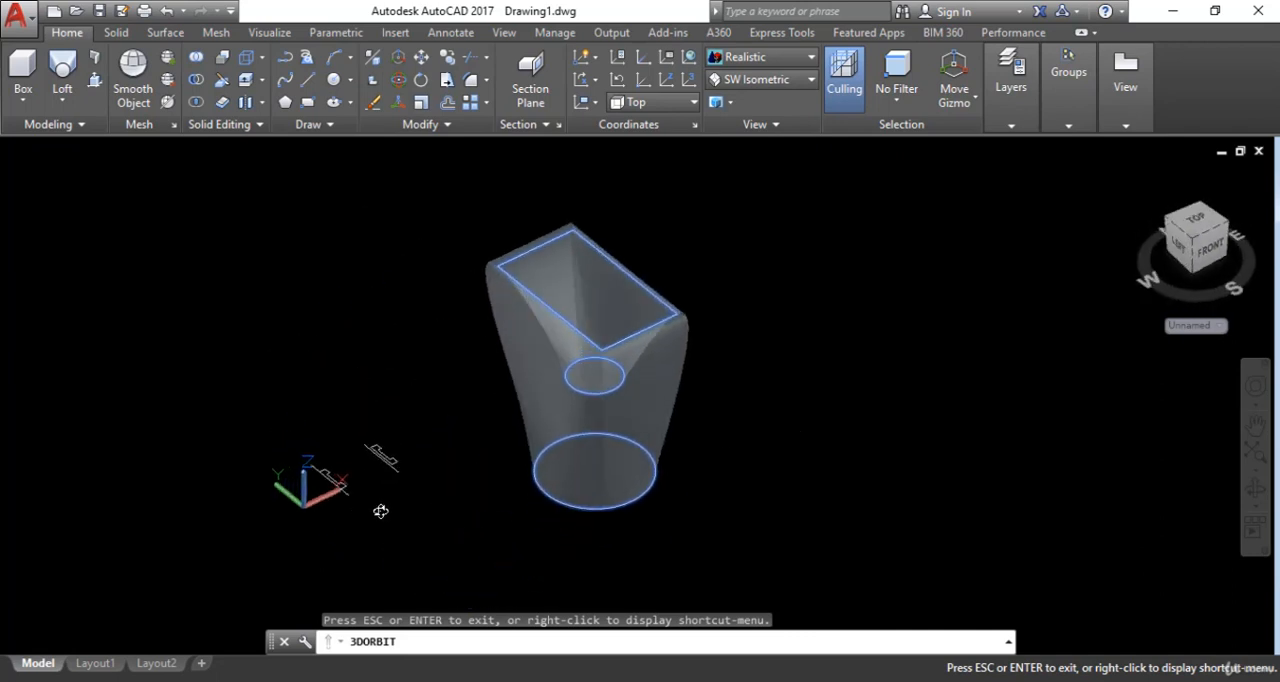
- Revolve the closed profile that touches its axis line by 360° around that line as a solid
scroll(329, 518, "up", 8)
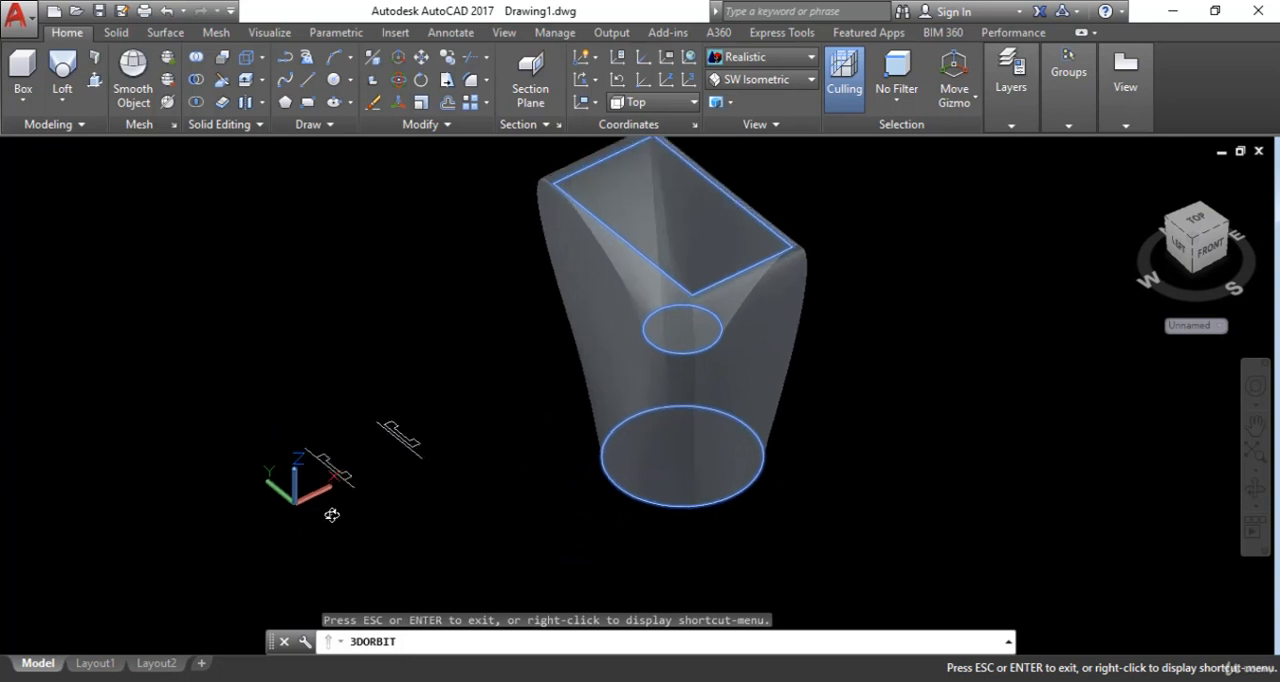
scroll(357, 475, "up", 6)
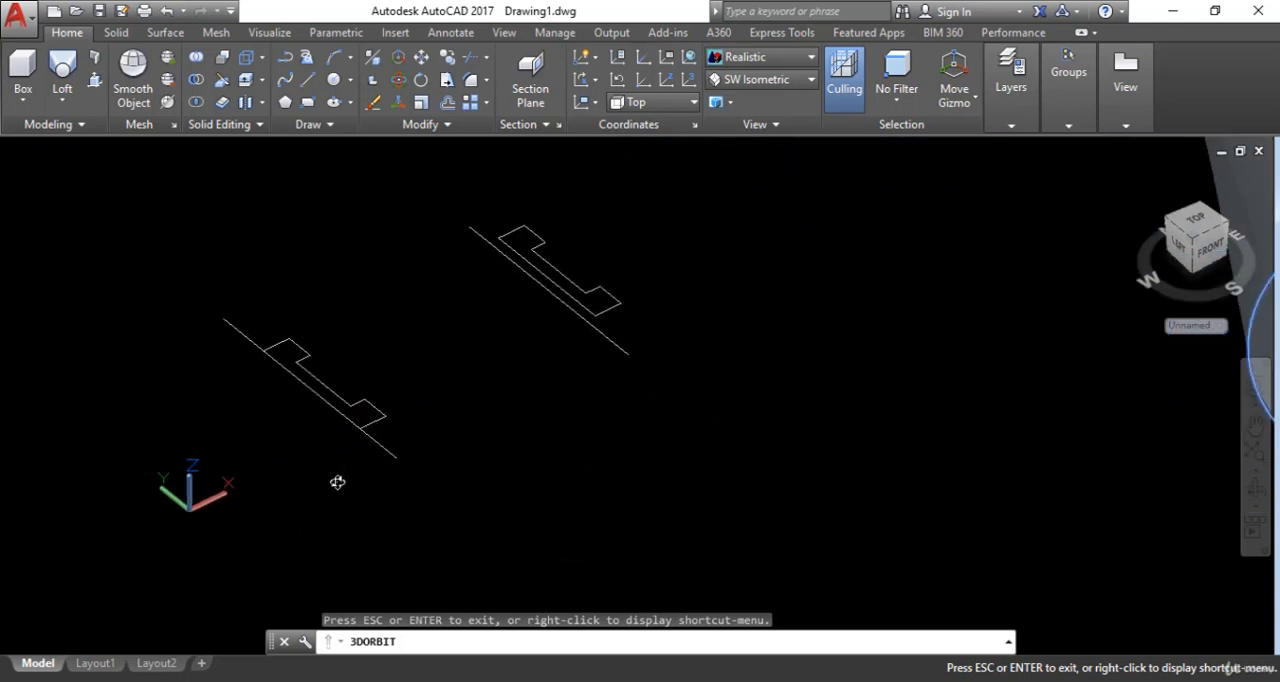
middle_click_drag(474, 481, 504, 497)
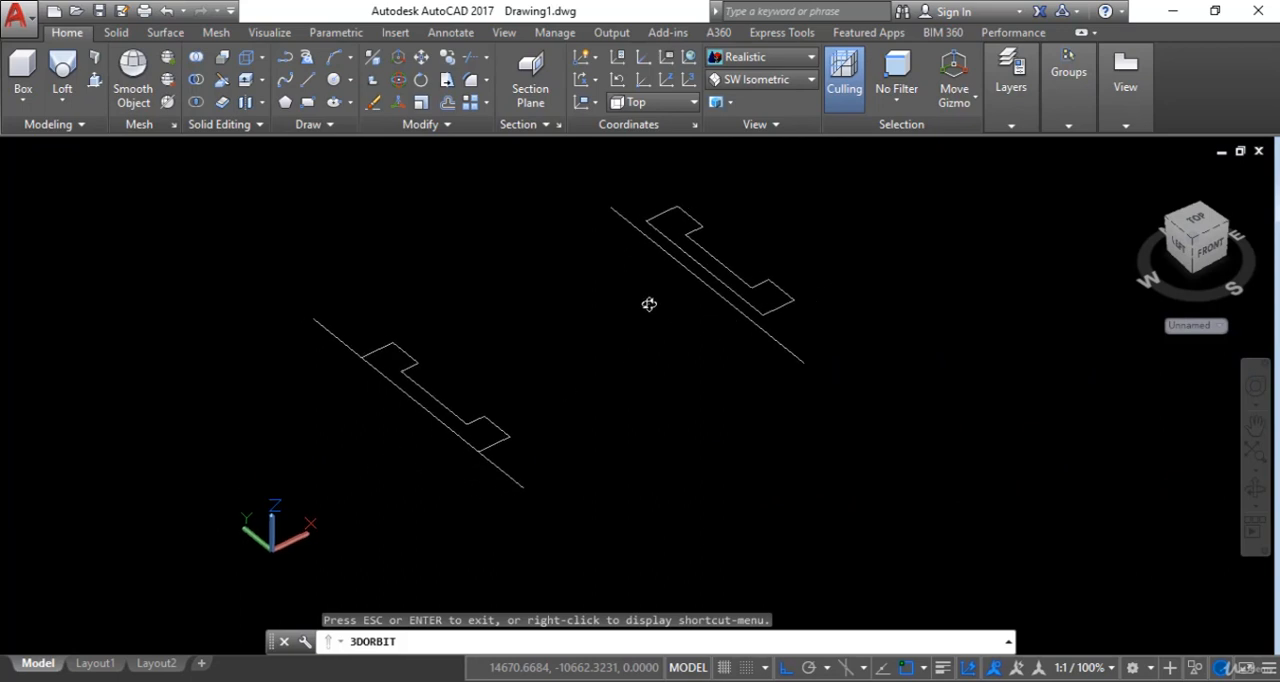
key("Escape")
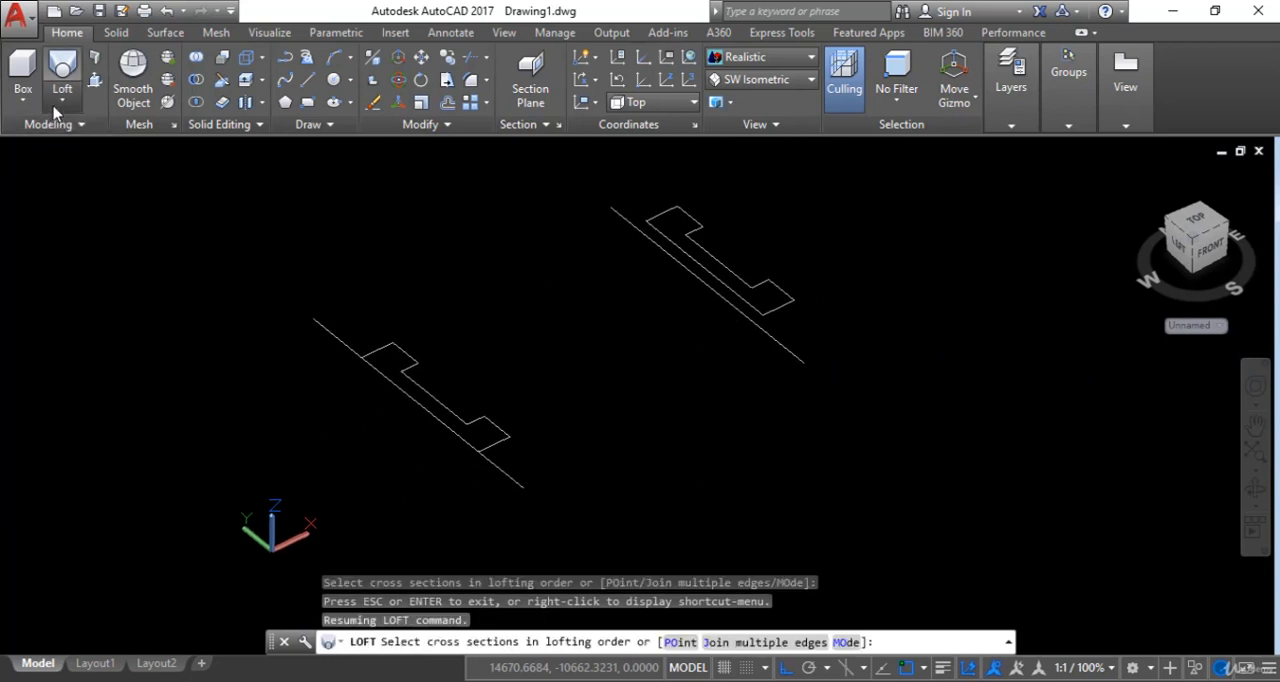
left_click(57, 102)
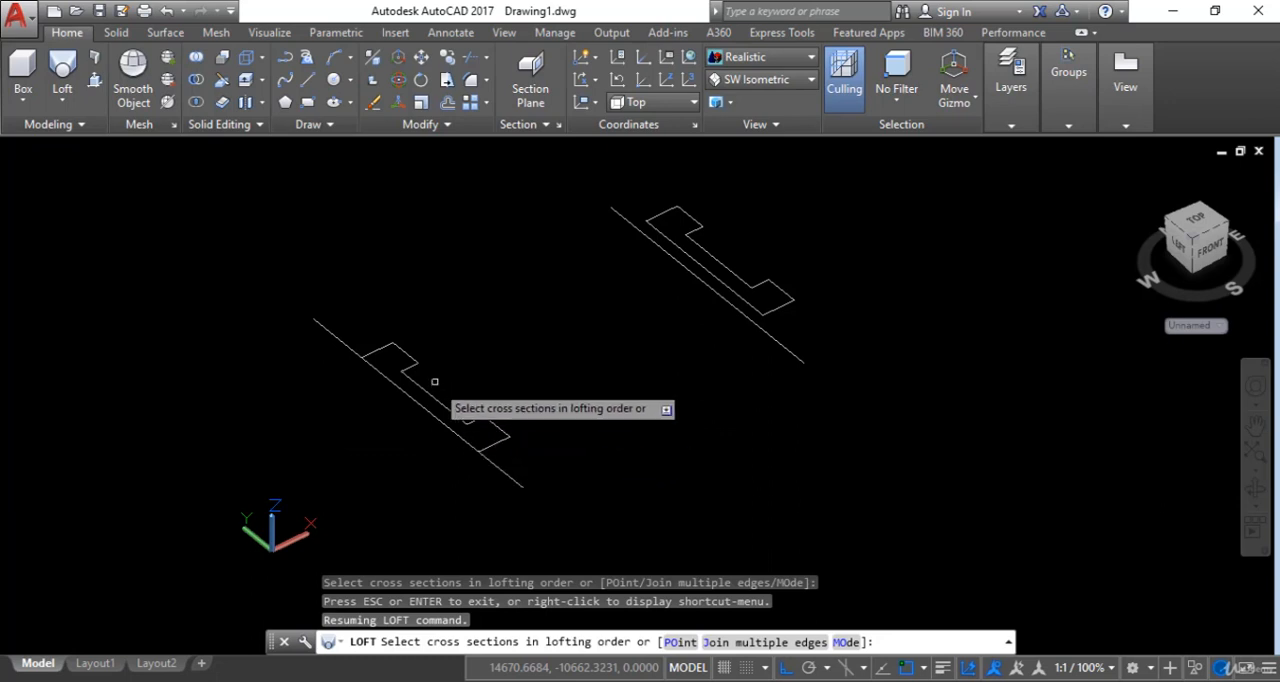
left_click(63, 101)
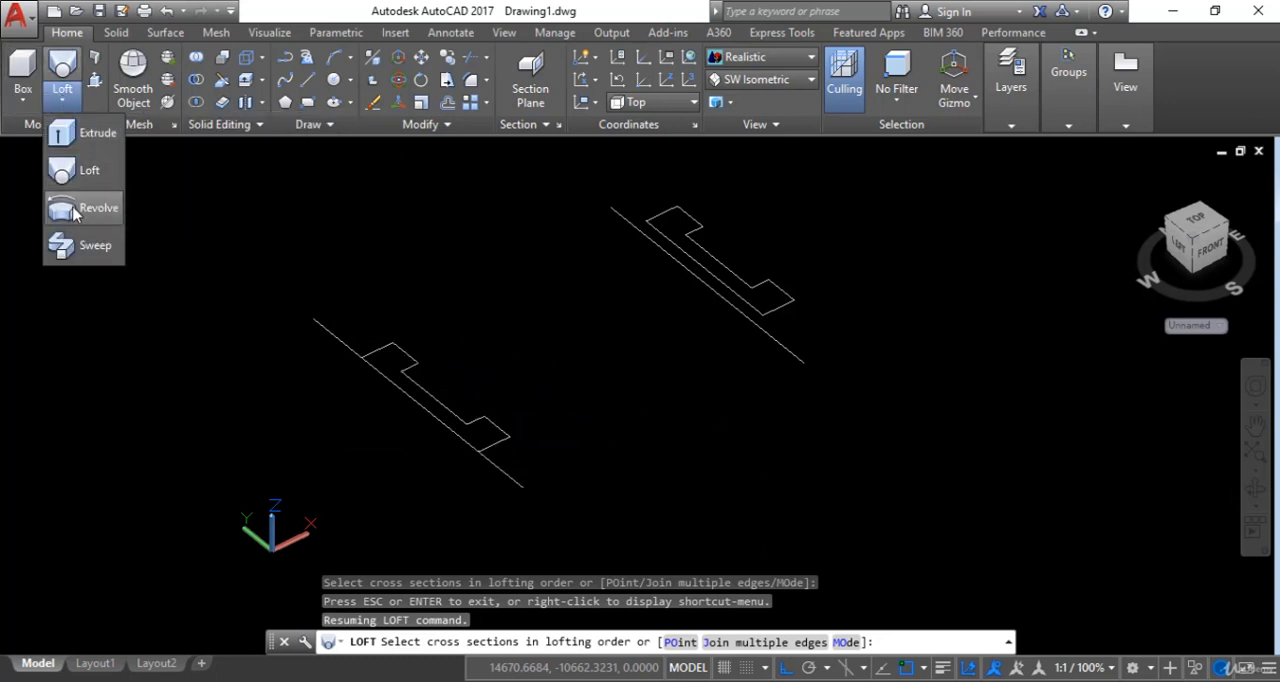
left_click(75, 212)
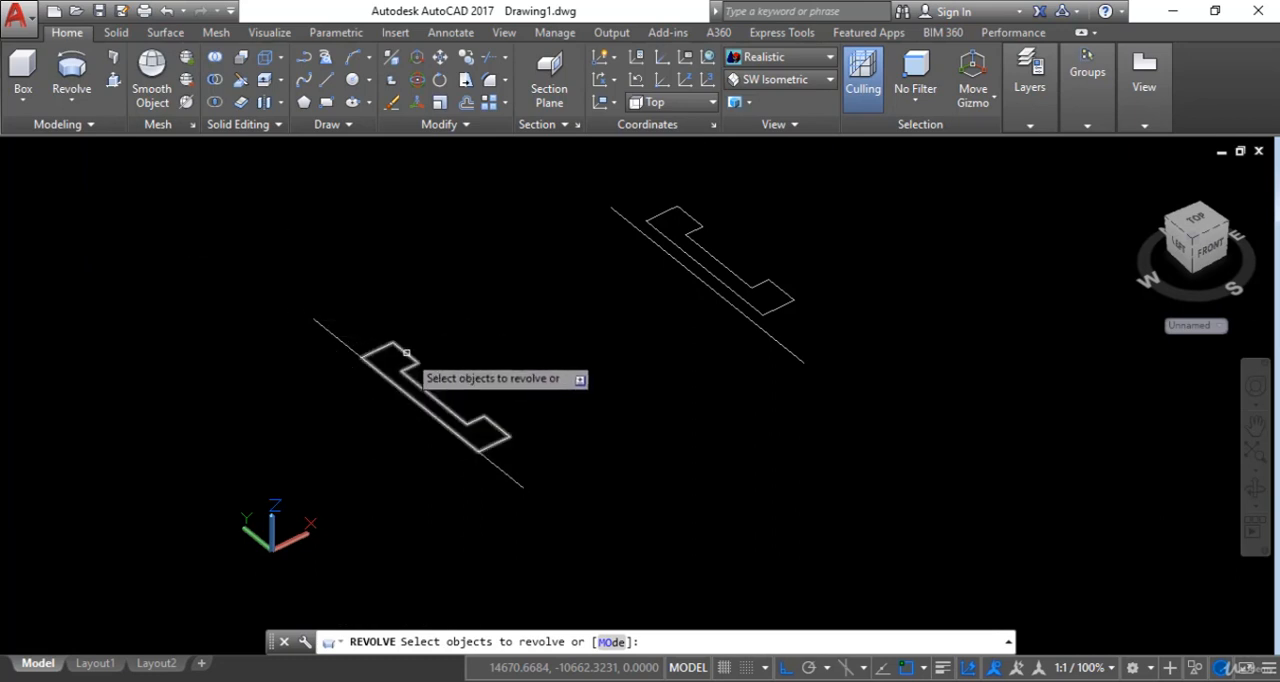
left_click(406, 352)
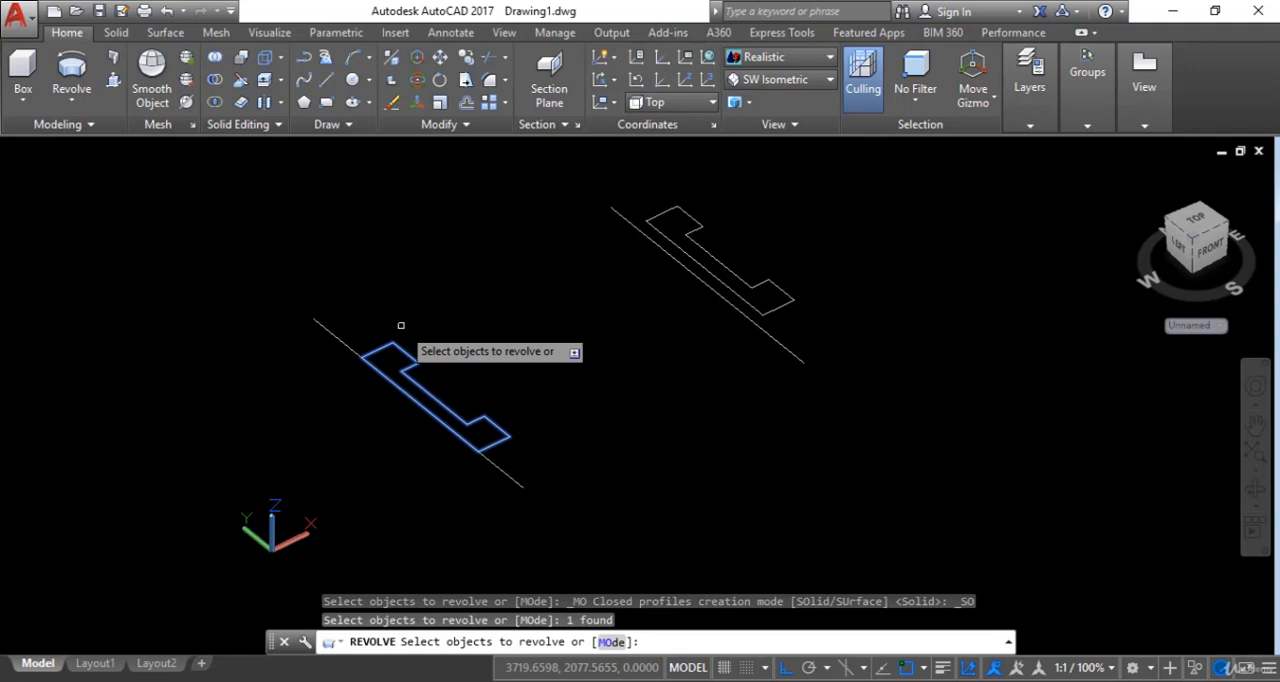
key("Return")
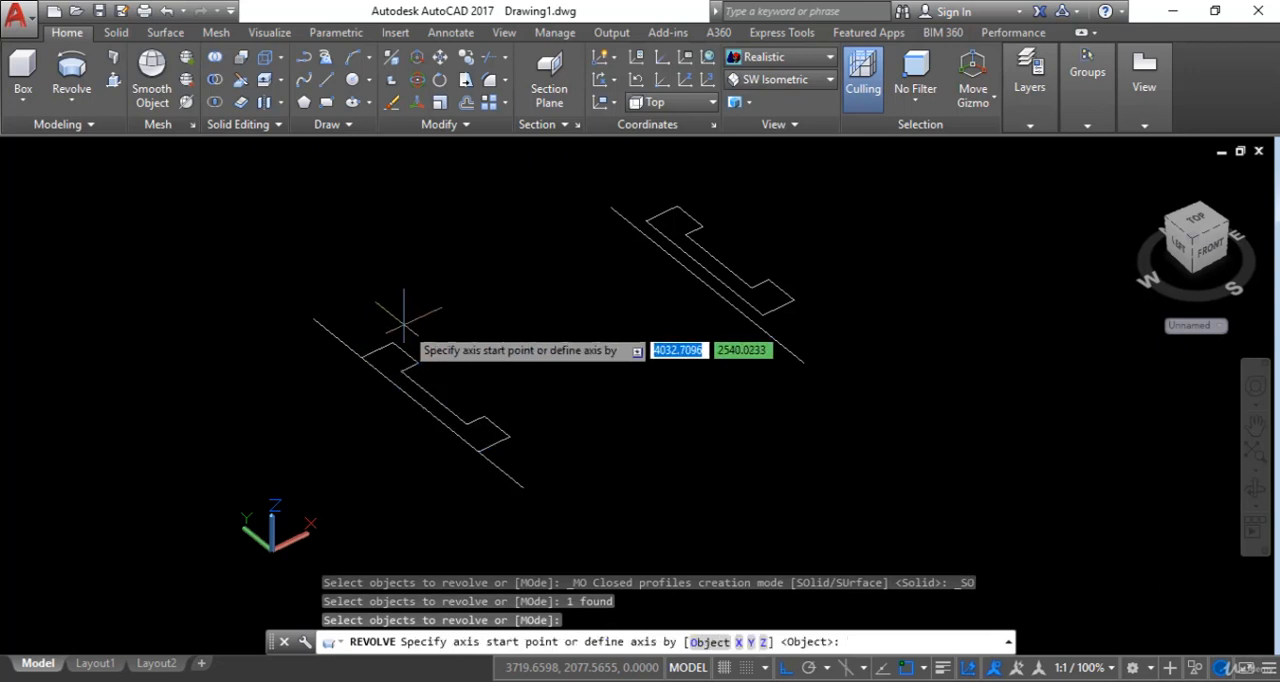
left_click(519, 488)
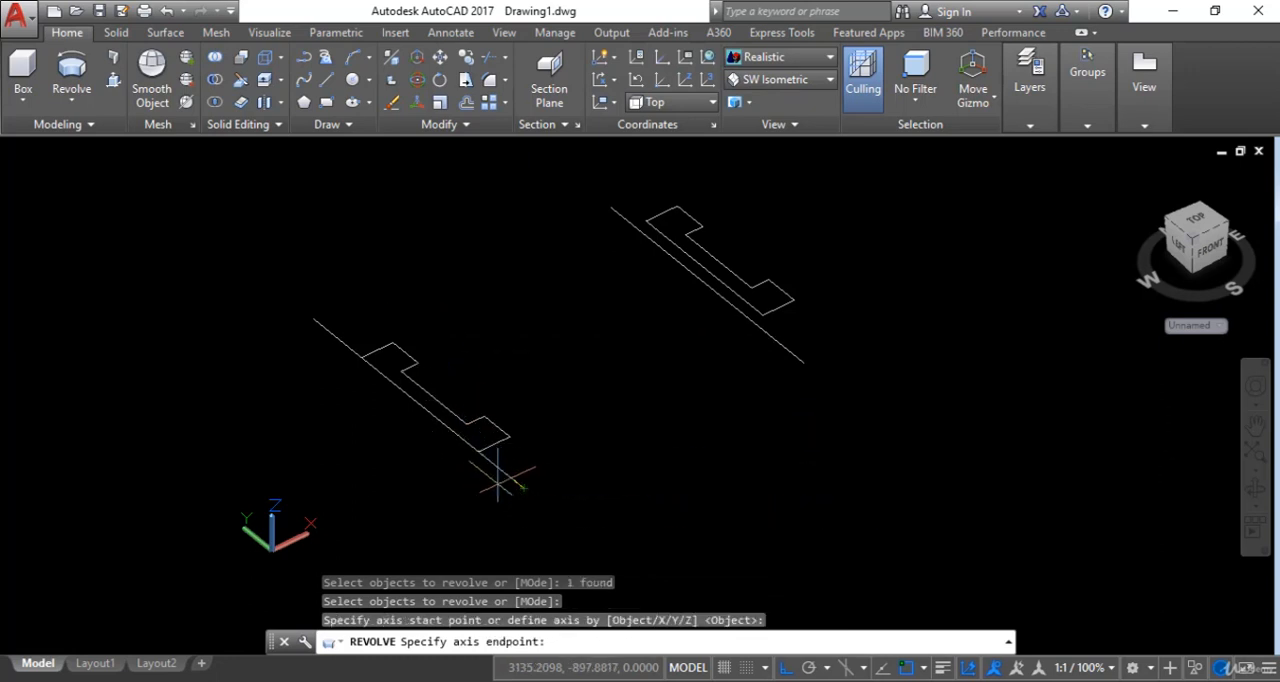
left_click(317, 325)
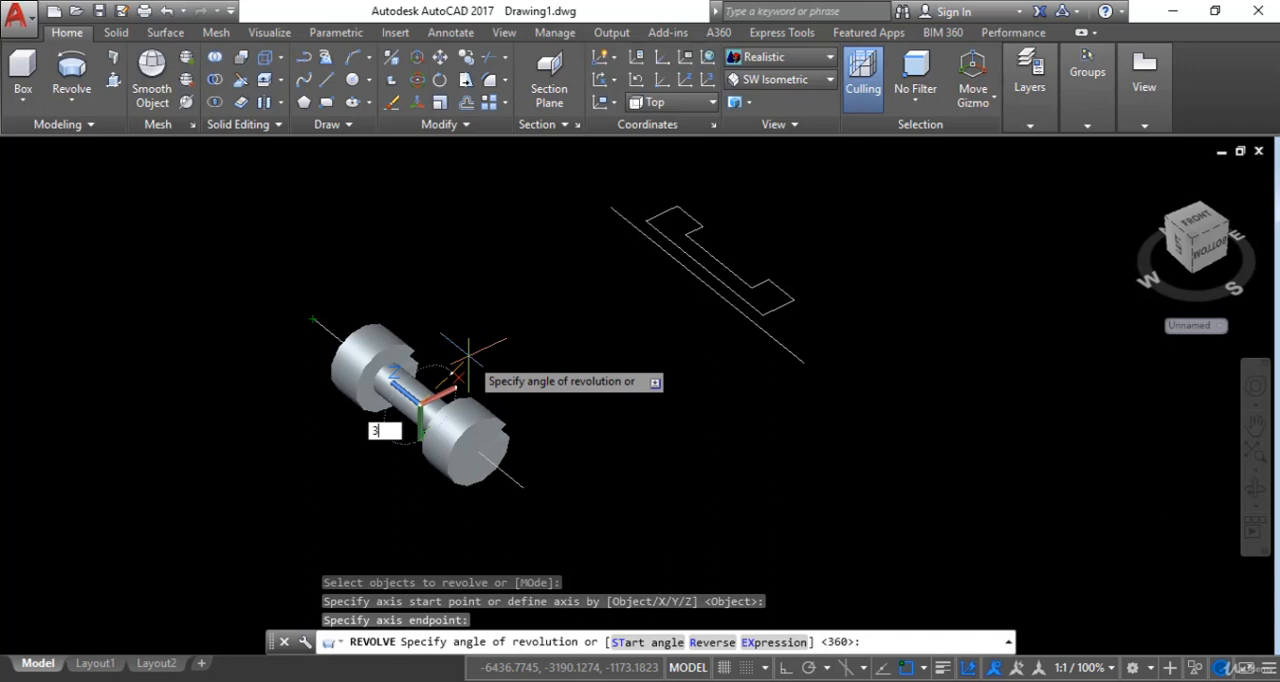
key("Return")
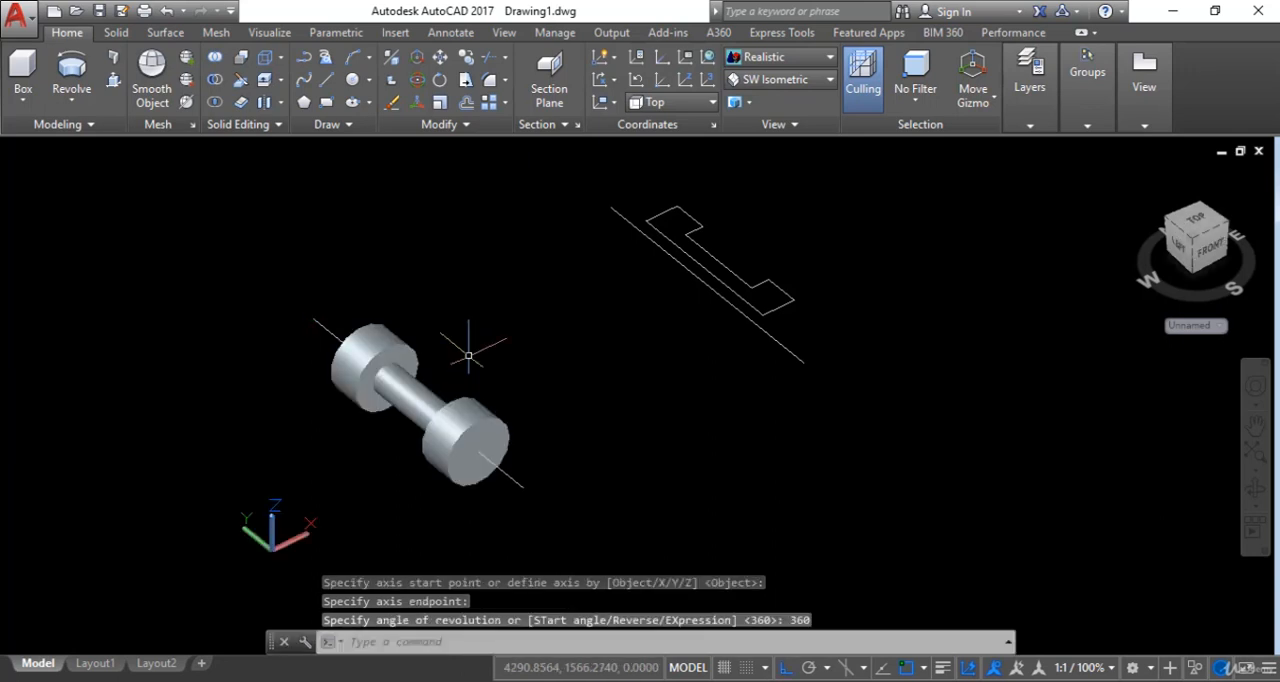
- Revolve the other closed profile, offset from its axis line, by 360° around that line's two endpoints as a solid
scroll(495, 410, "up", 2)
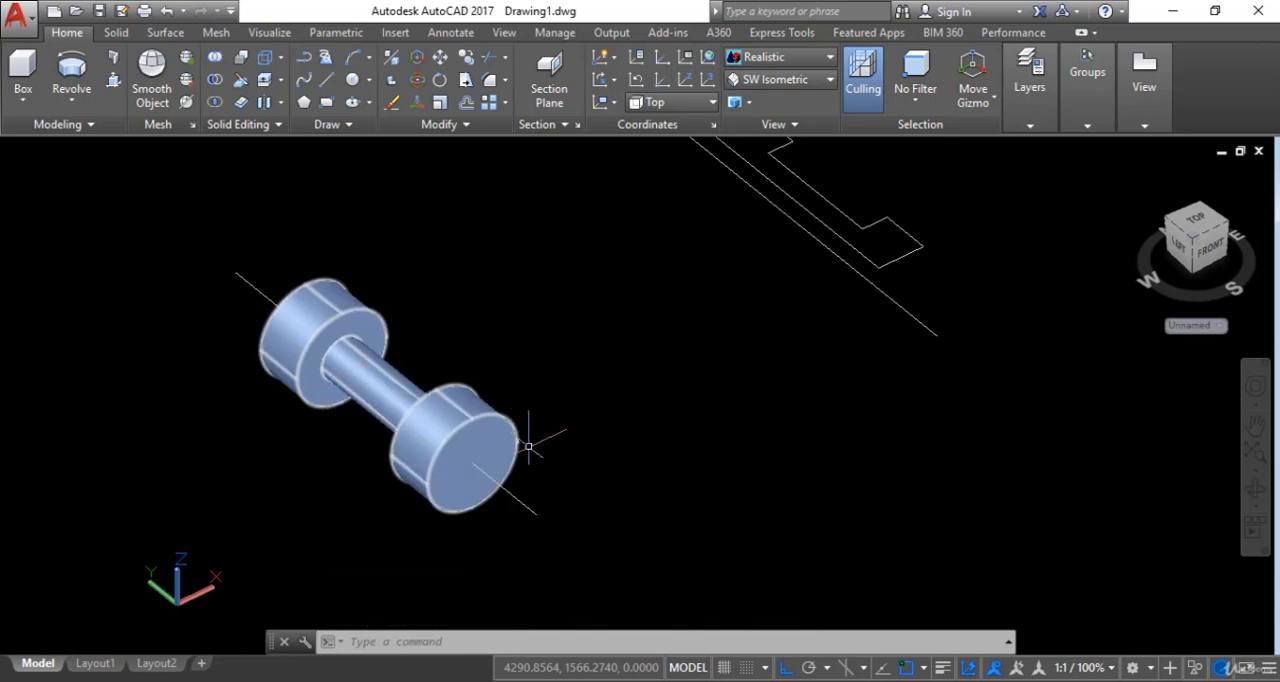
middle_click_drag(779, 405, 728, 483)
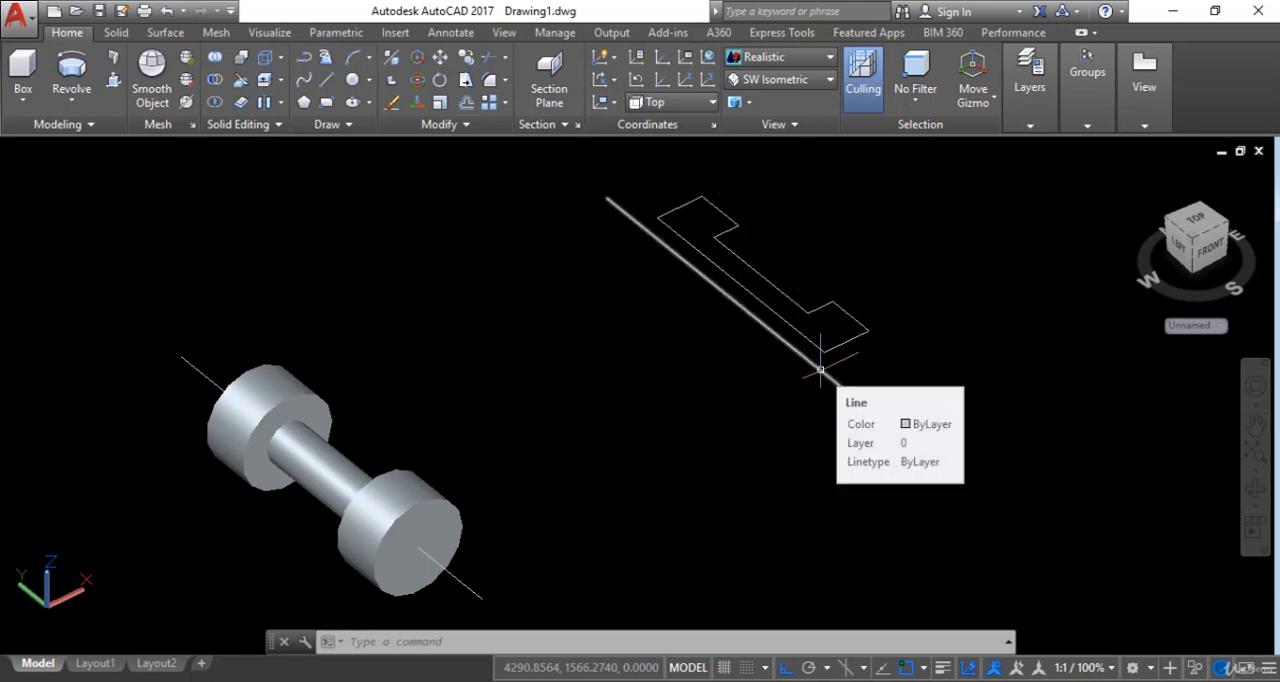
left_click(72, 72)
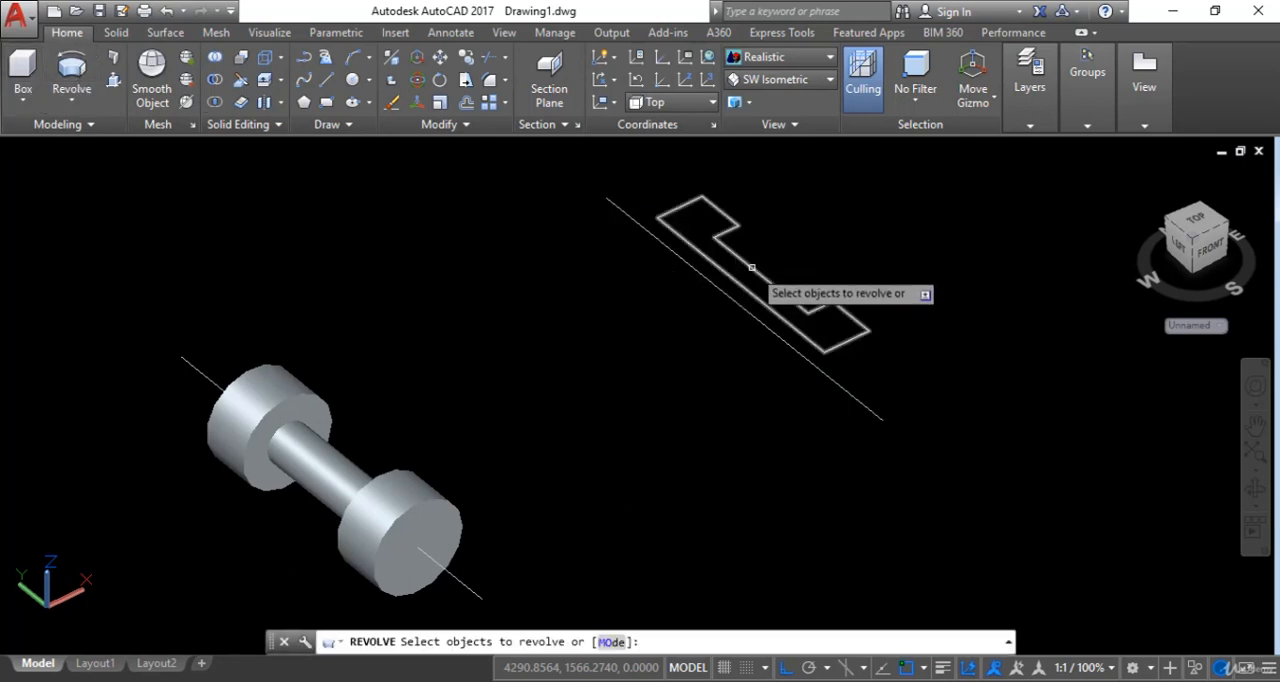
left_click(752, 269)
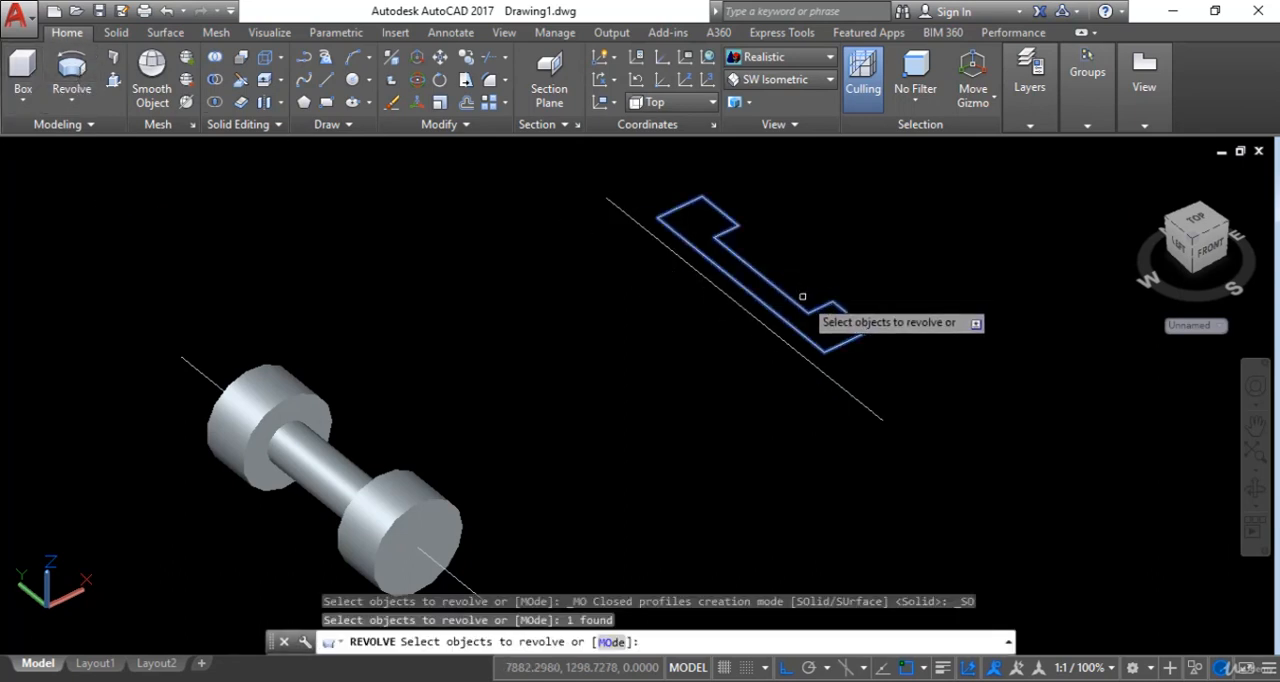
key("Return")
left_click(882, 420)
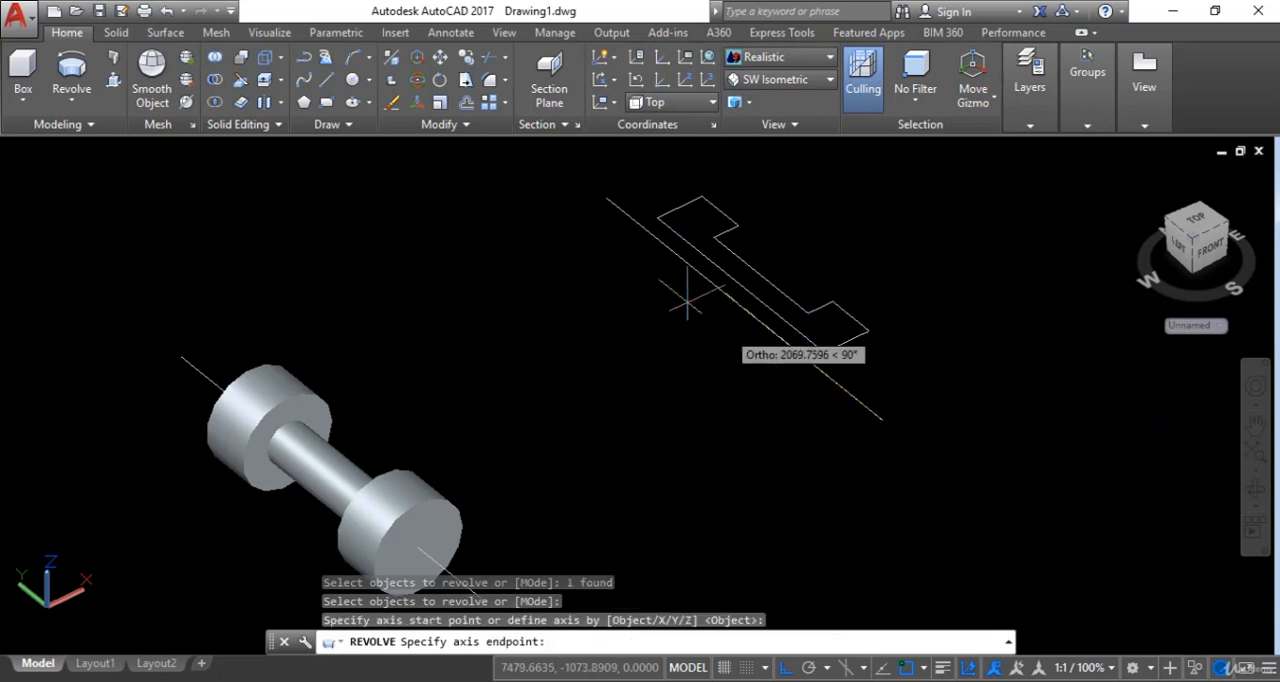
left_click(607, 197)
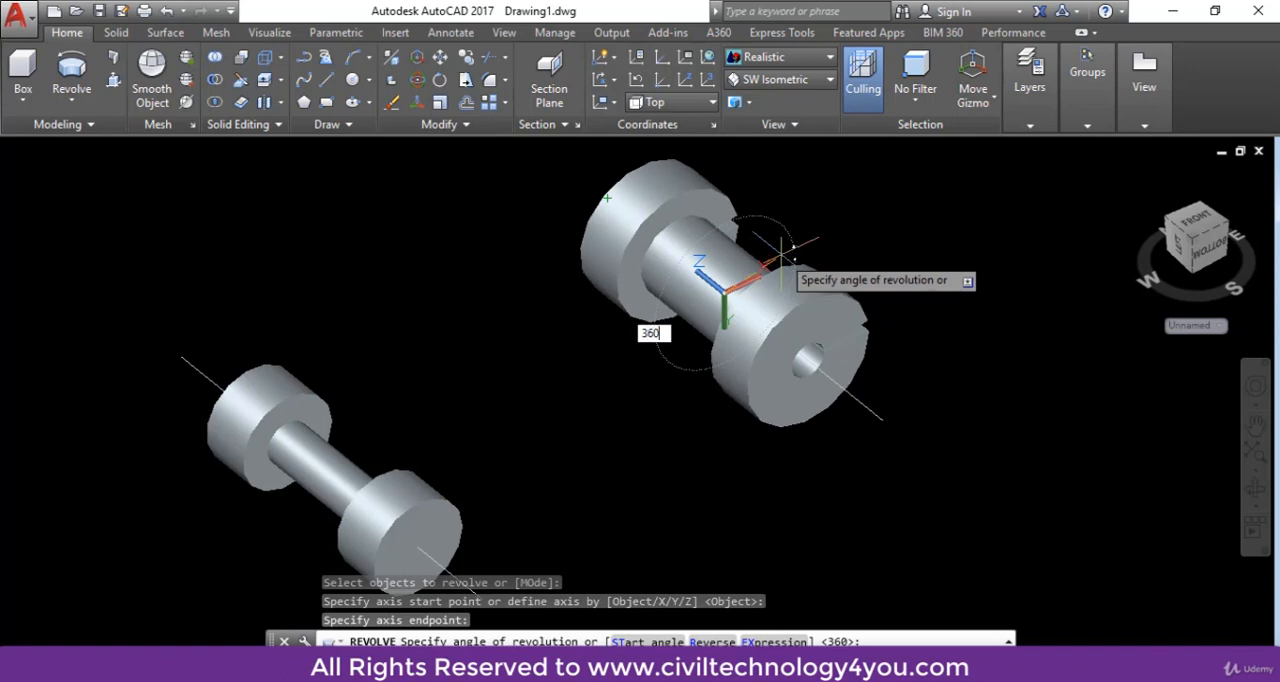
key("Return")
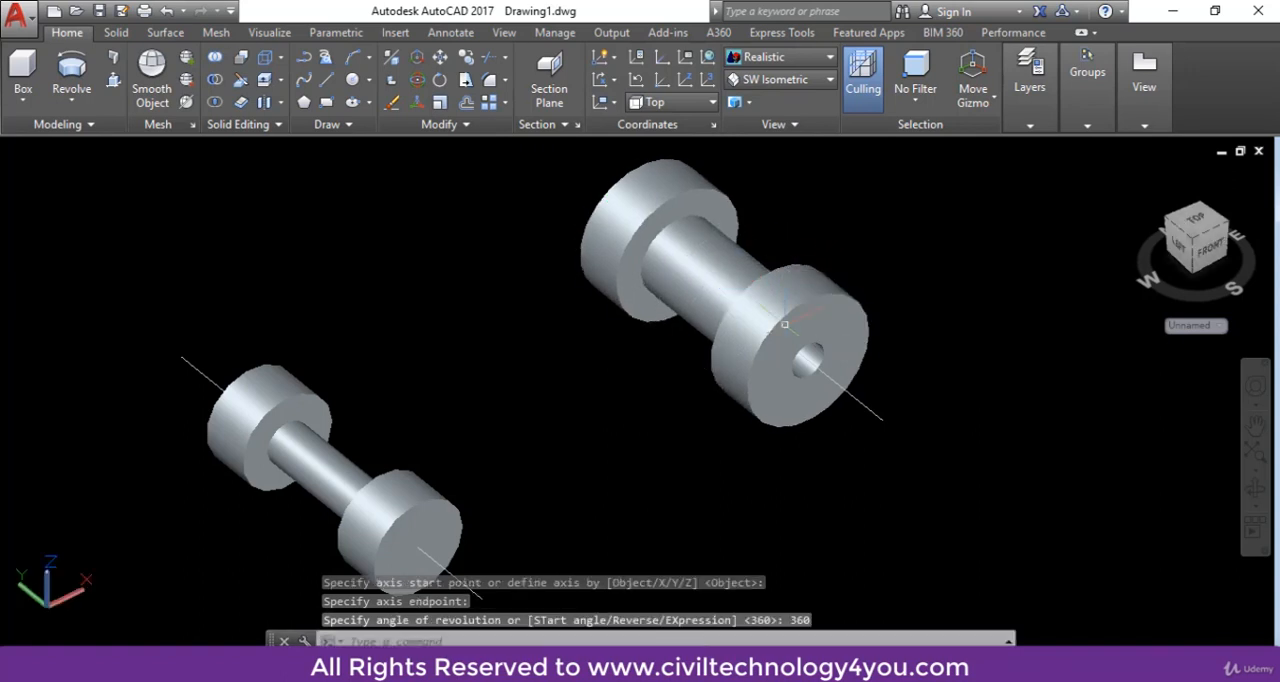
- Examine the end face and centre of the solid revolved from the offset profile, compared with the first revolved solid
scroll(785, 325, "up", 3)
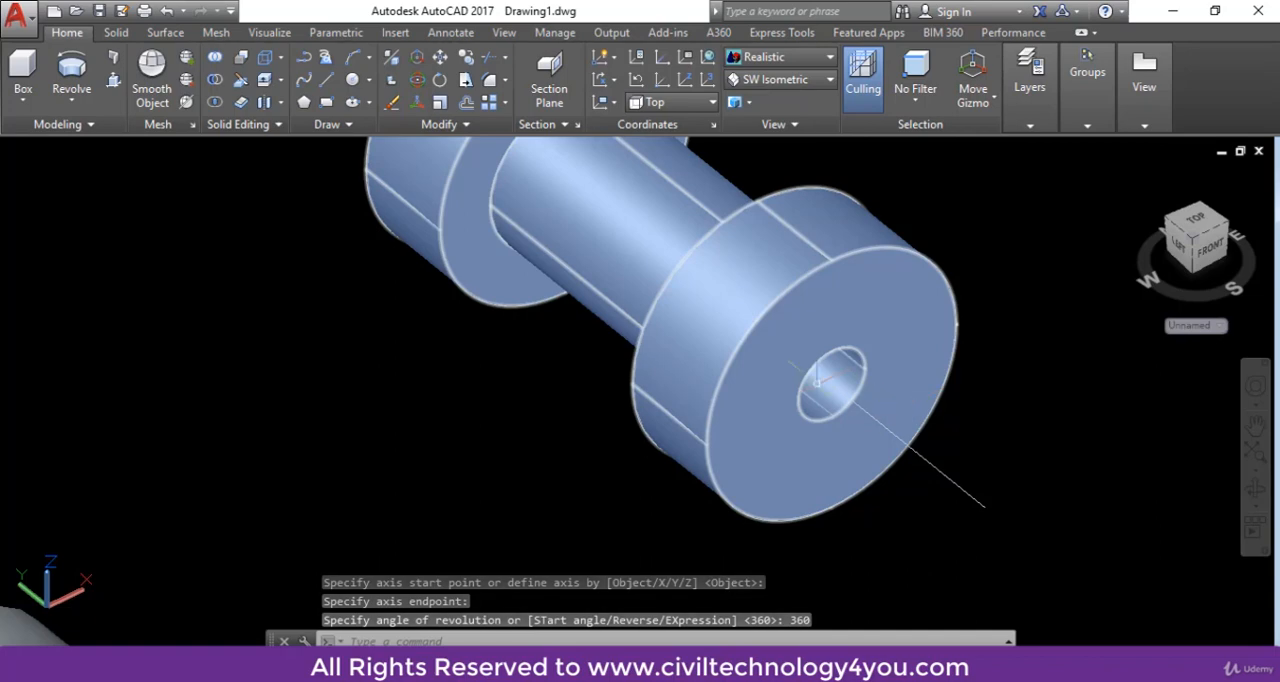
scroll(860, 402, "up", 3)
scroll(852, 402, "down", 3)
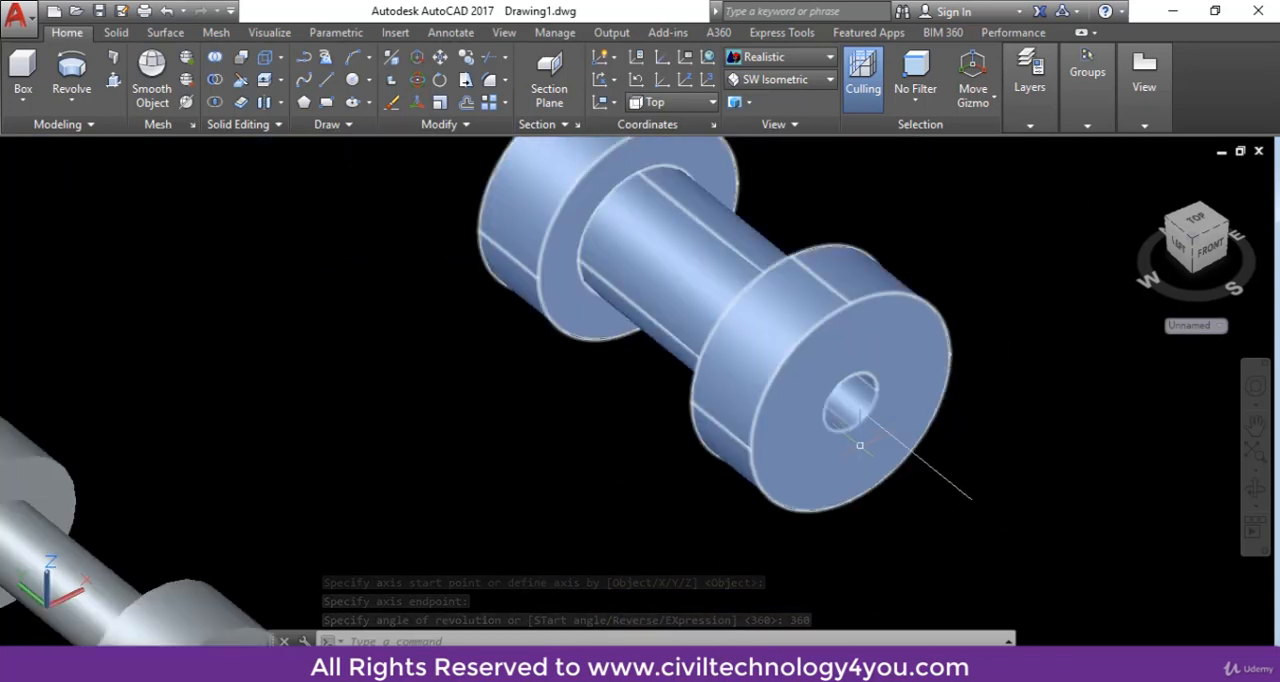
scroll(843, 403, "down", 3)
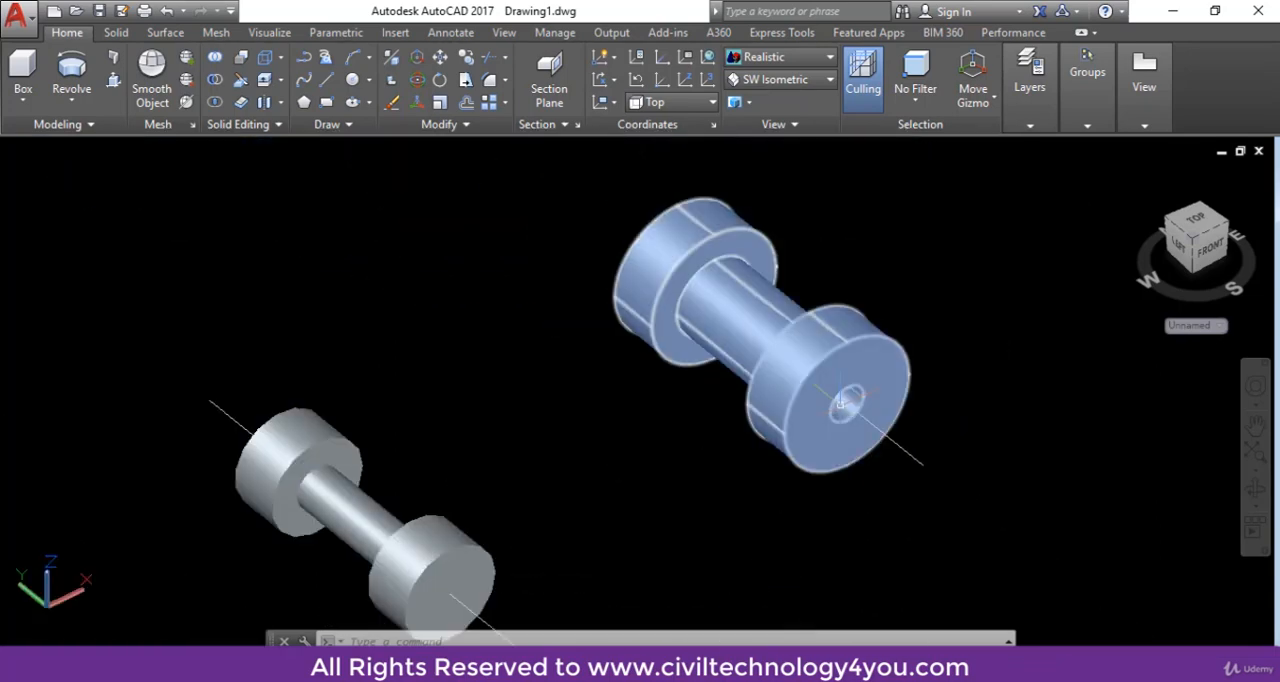
mouse_move(845, 381)
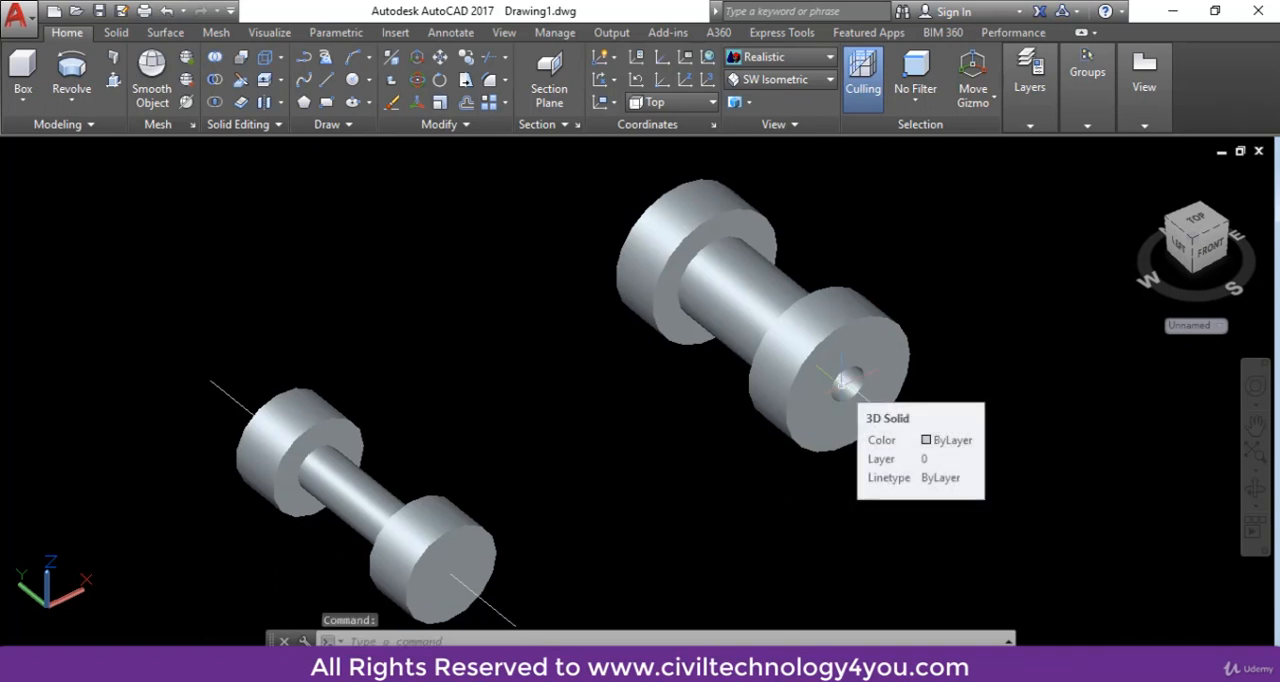